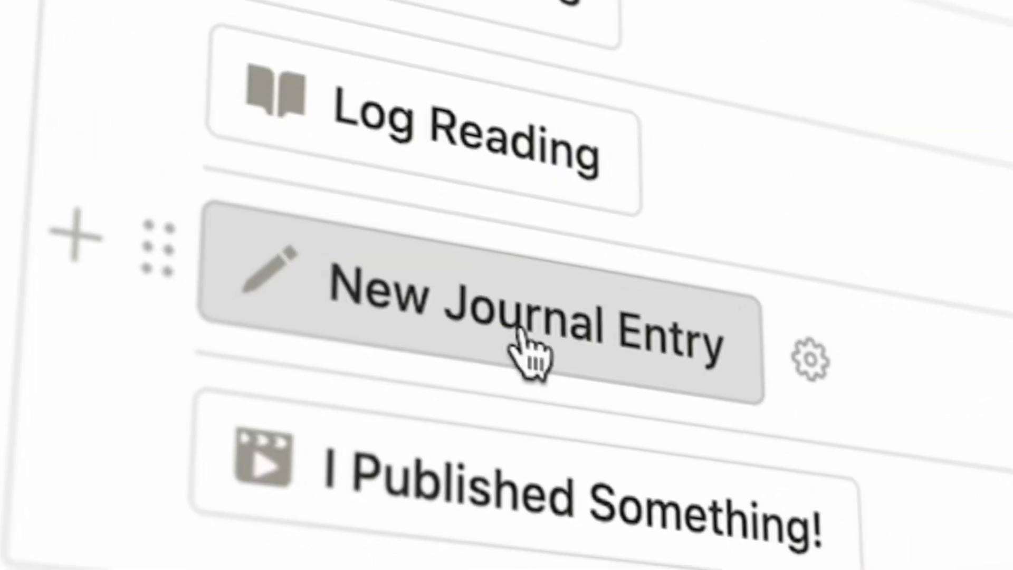
# Step: Point the journal button's Open page action at Life OS Guide, then open the quick guide
pyautogui.click(520, 332)
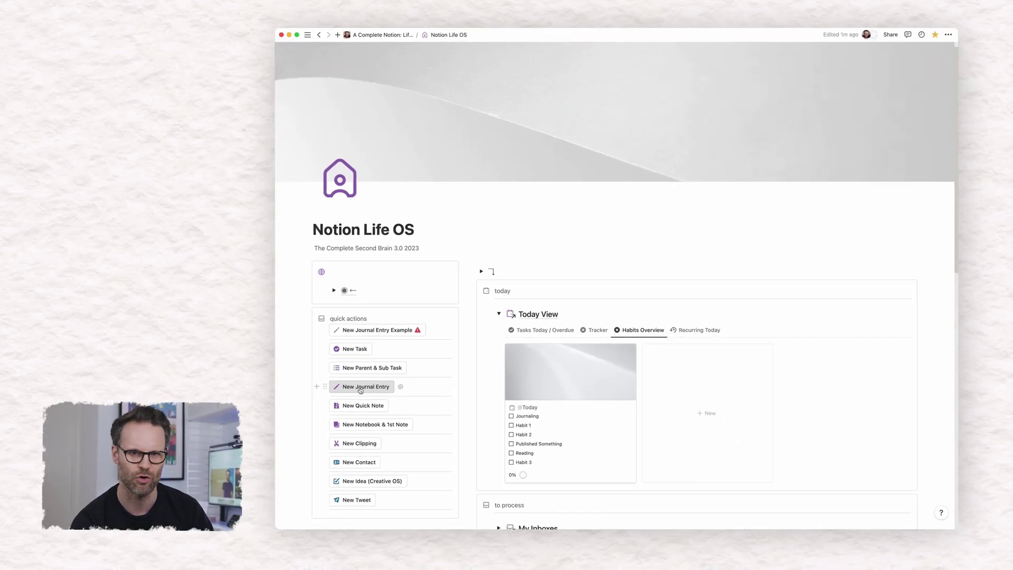
pyautogui.click(416, 357)
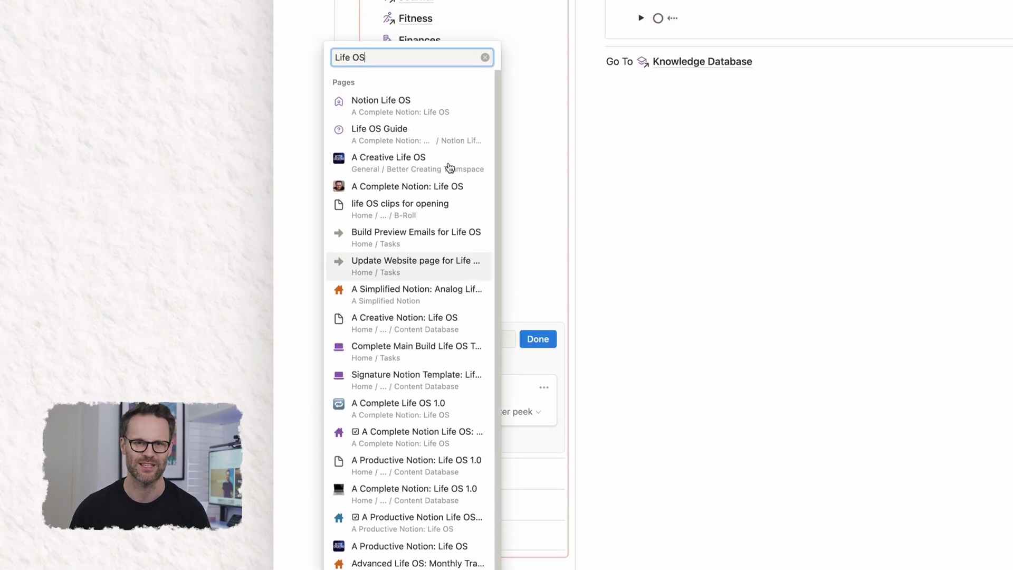
pyautogui.click(399, 130)
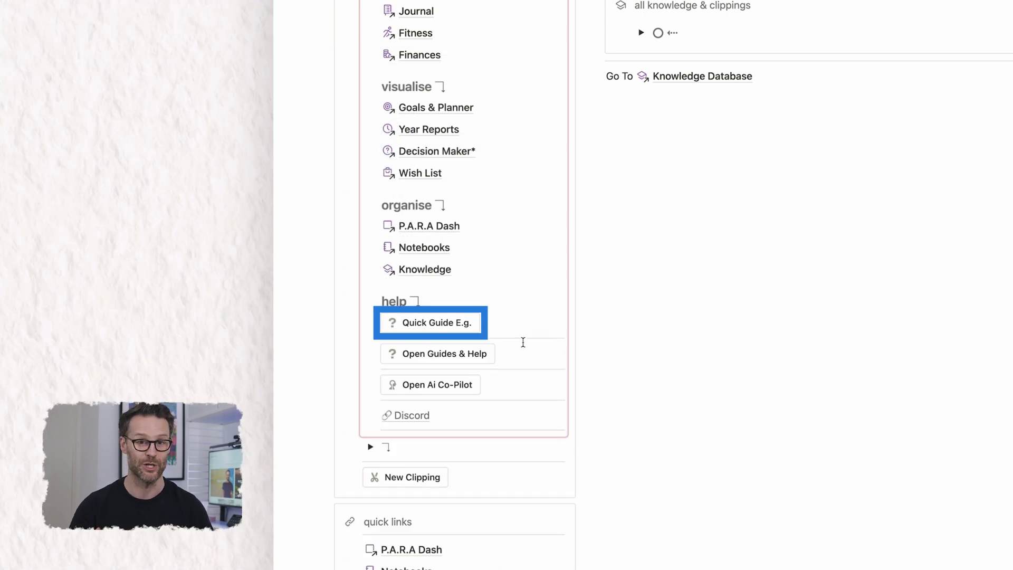
pyautogui.click(475, 322)
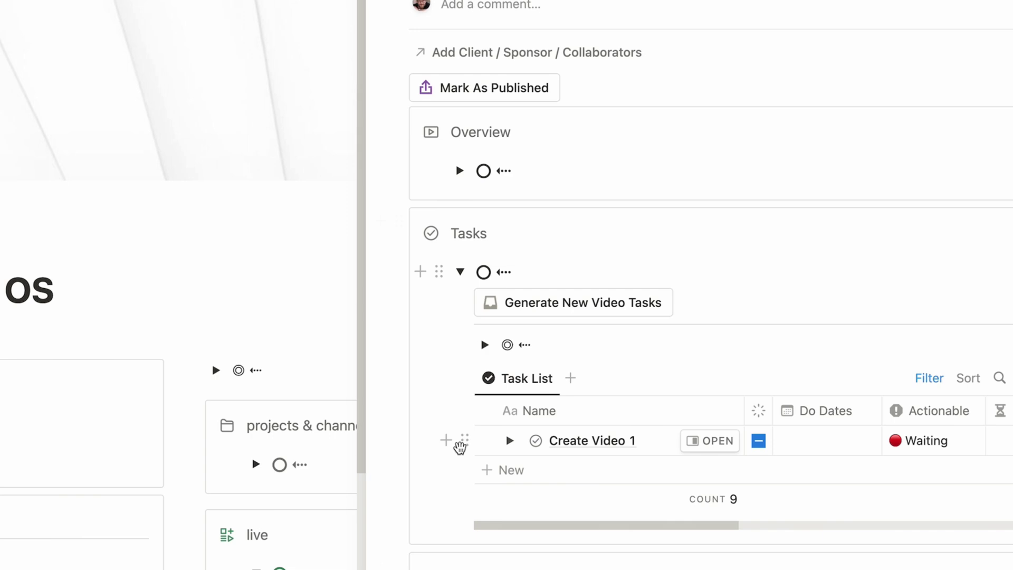
# Step: Expand Create Video 1 in the task list to reveal its subtasks
pyautogui.click(510, 441)
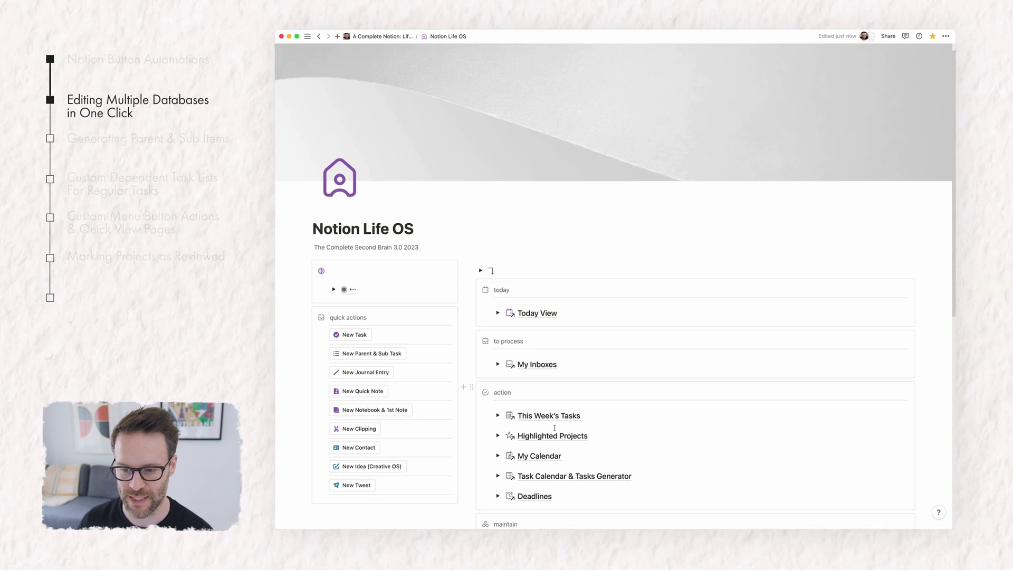
# Step: Insert a button block named New Journal Entry Example with a pencil icon under quick actions
pyautogui.press('Return')
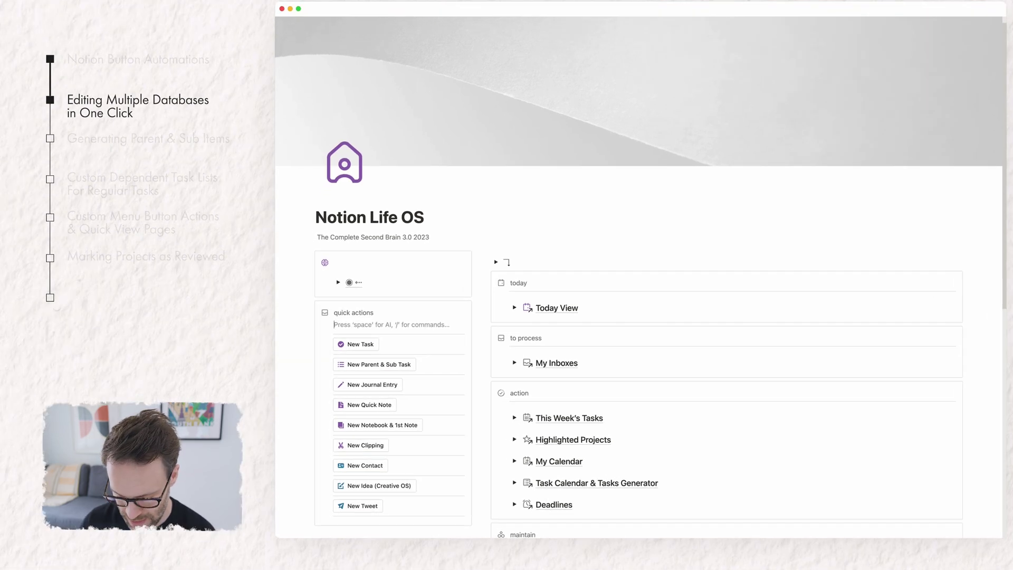
pyautogui.write('/but')
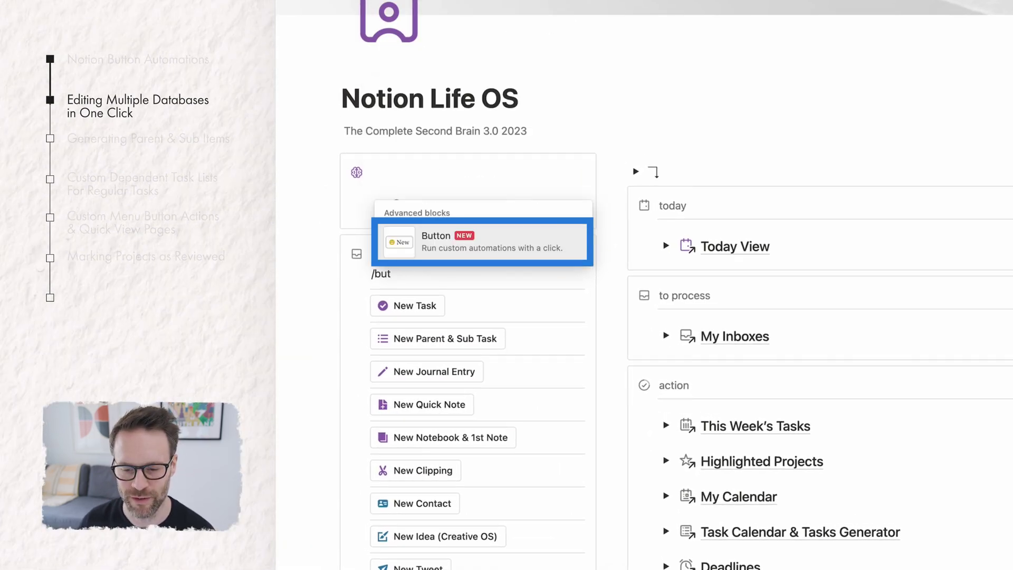
pyautogui.click(465, 245)
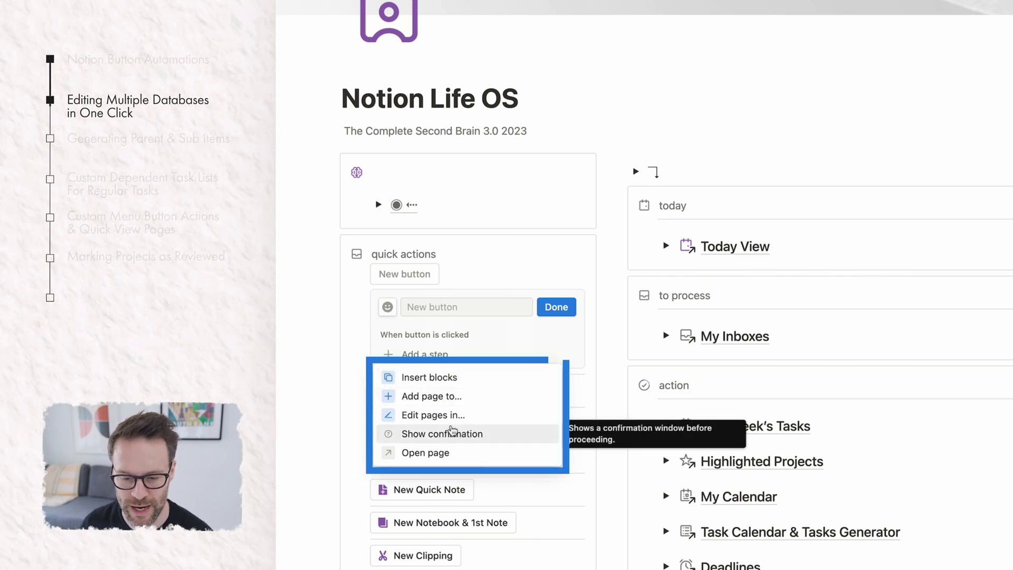
pyautogui.click(468, 479)
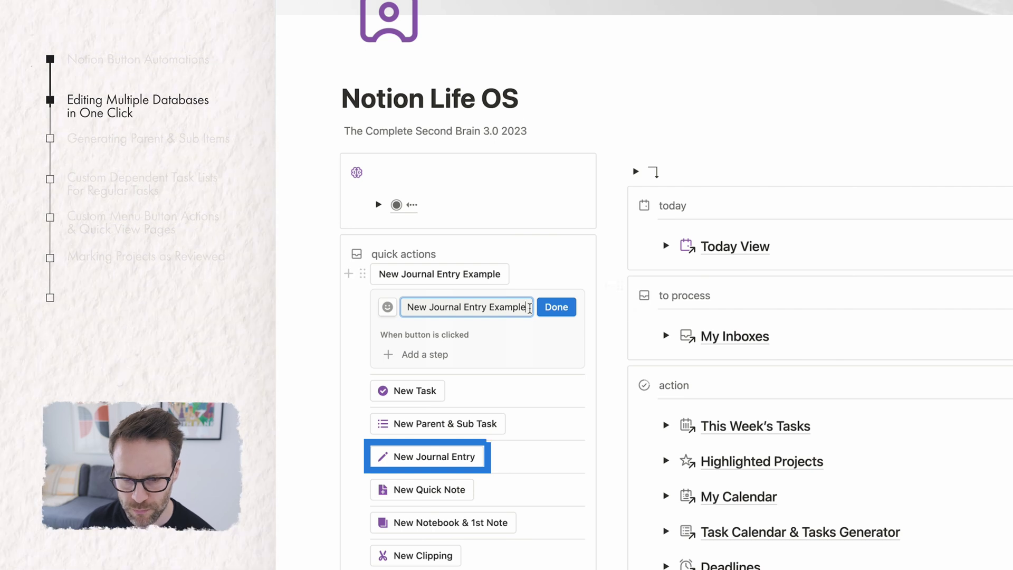
pyautogui.click(387, 308)
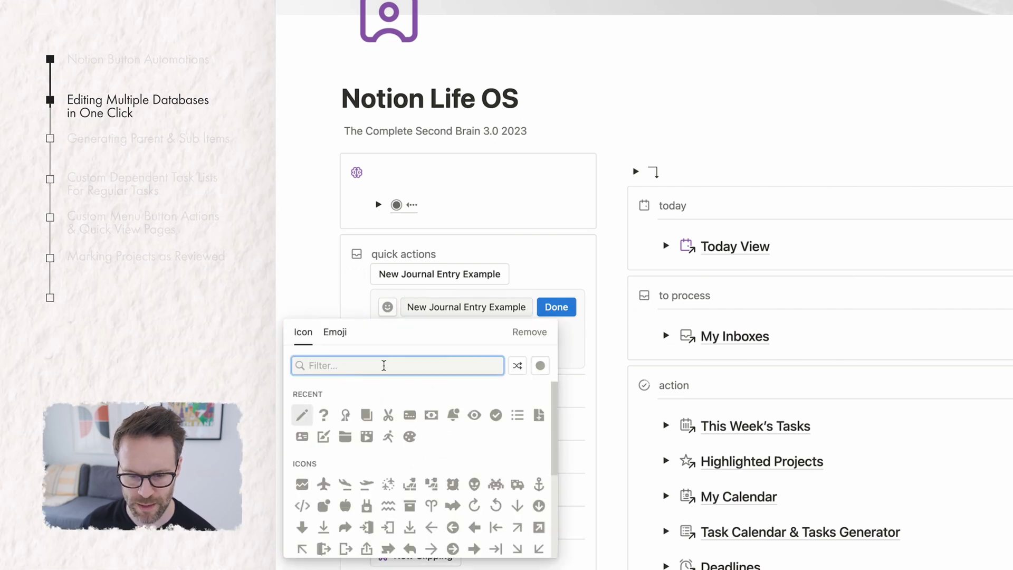
pyautogui.click(301, 415)
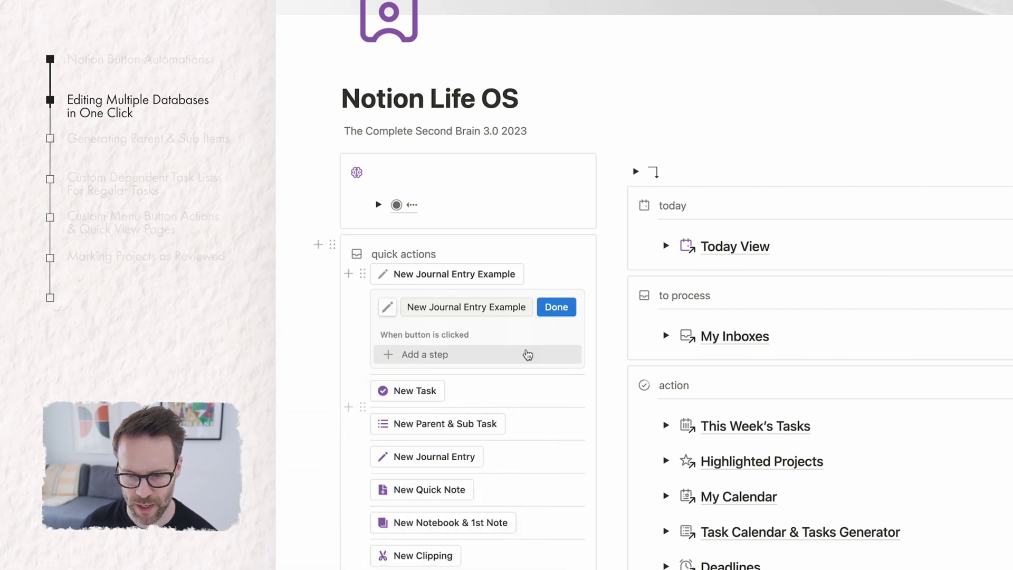
pyautogui.click(557, 307)
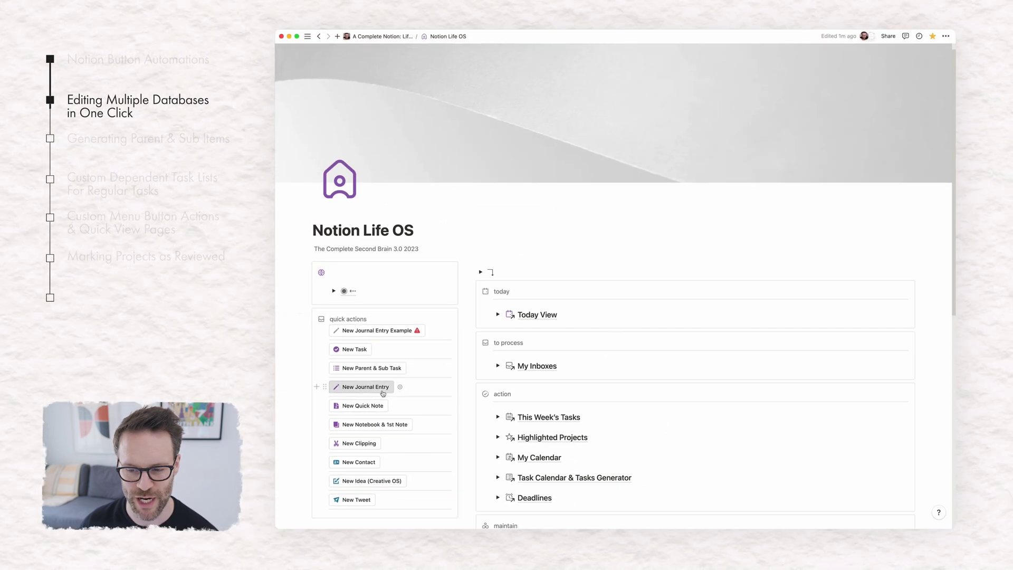
# Step: Add a New Daily Reflection journal entry from Today View and check it in the Tracker view
pyautogui.click(497, 314)
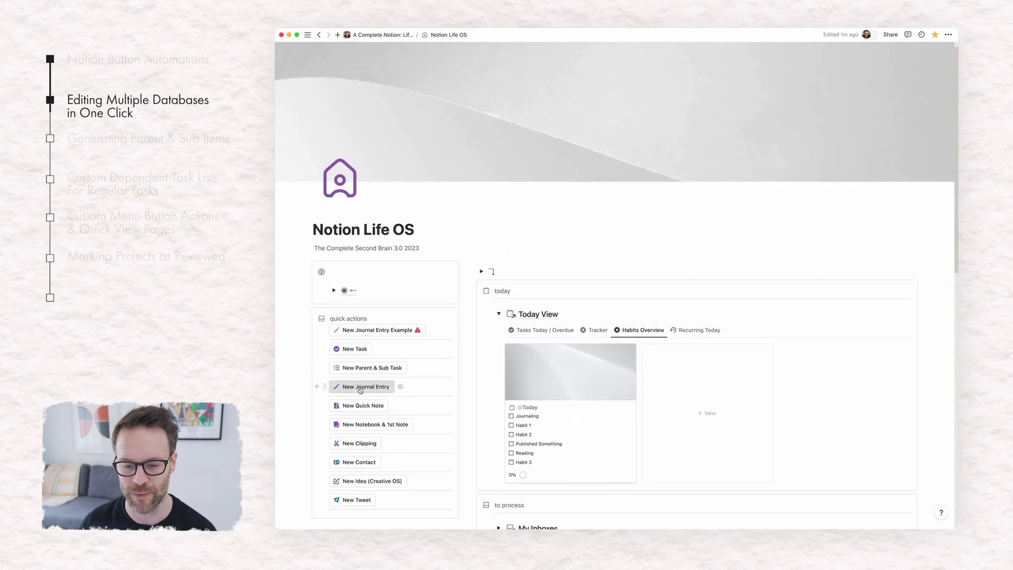
pyautogui.click(417, 353)
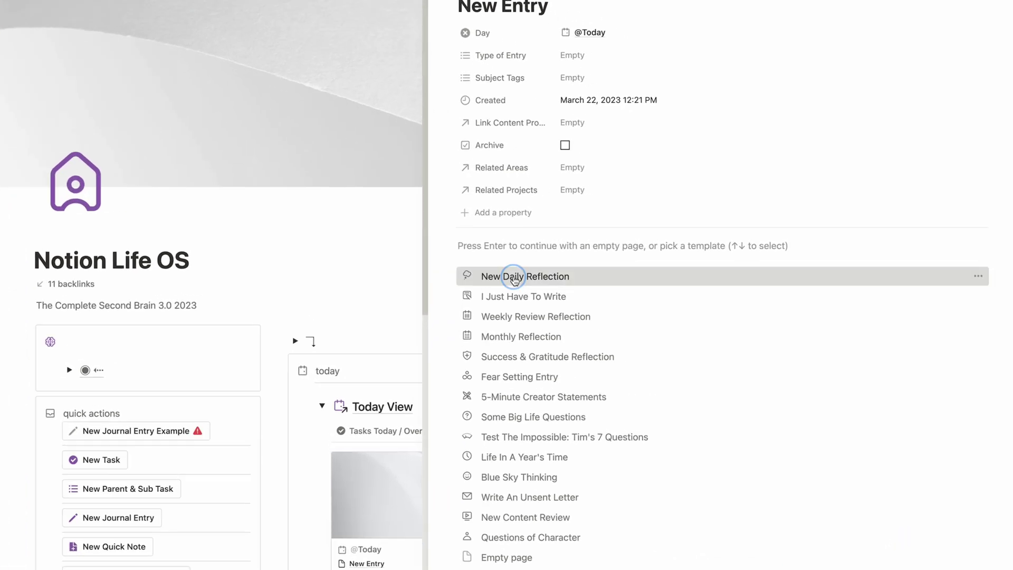
pyautogui.click(625, 241)
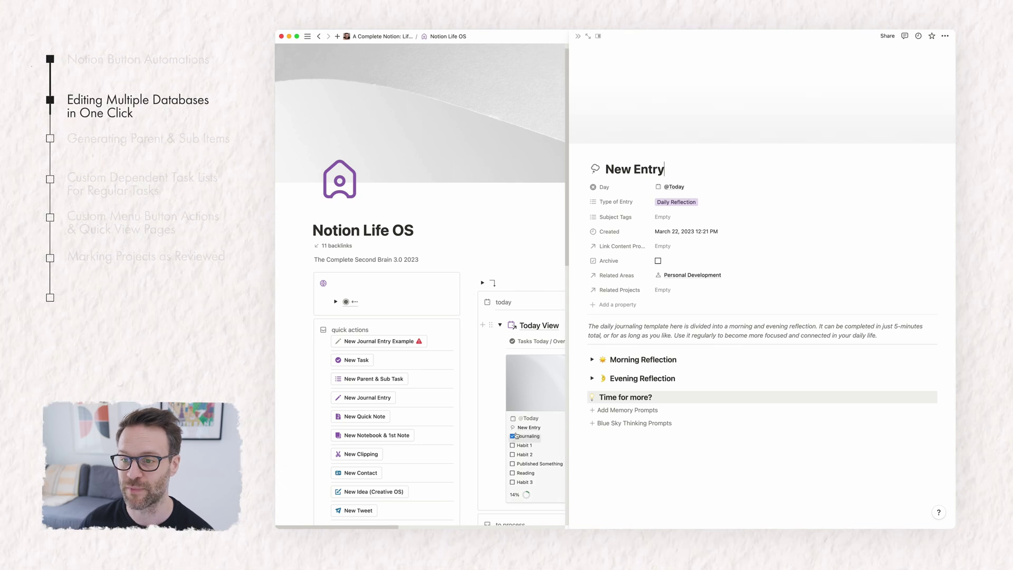
pyautogui.click(580, 37)
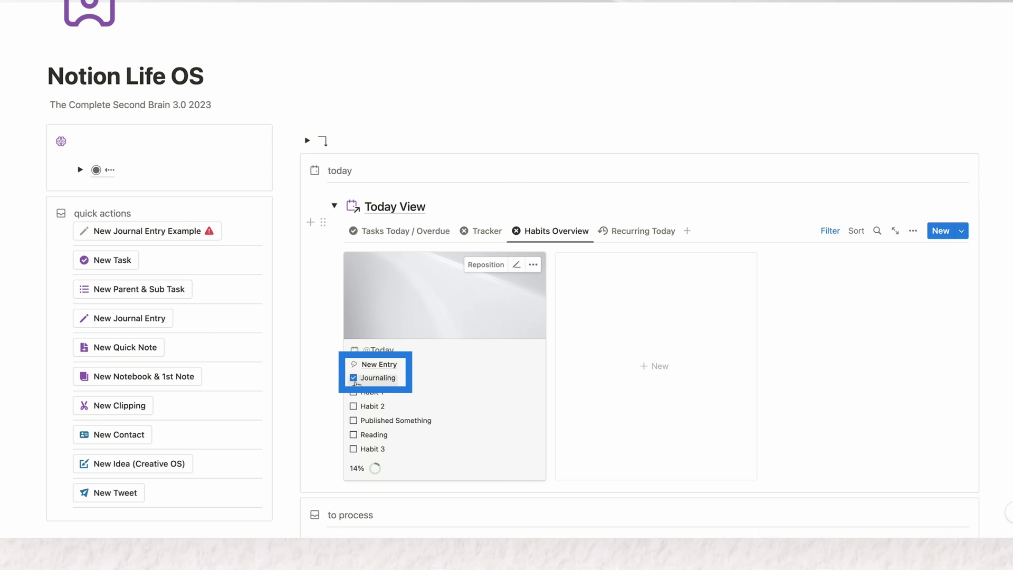
pyautogui.click(483, 234)
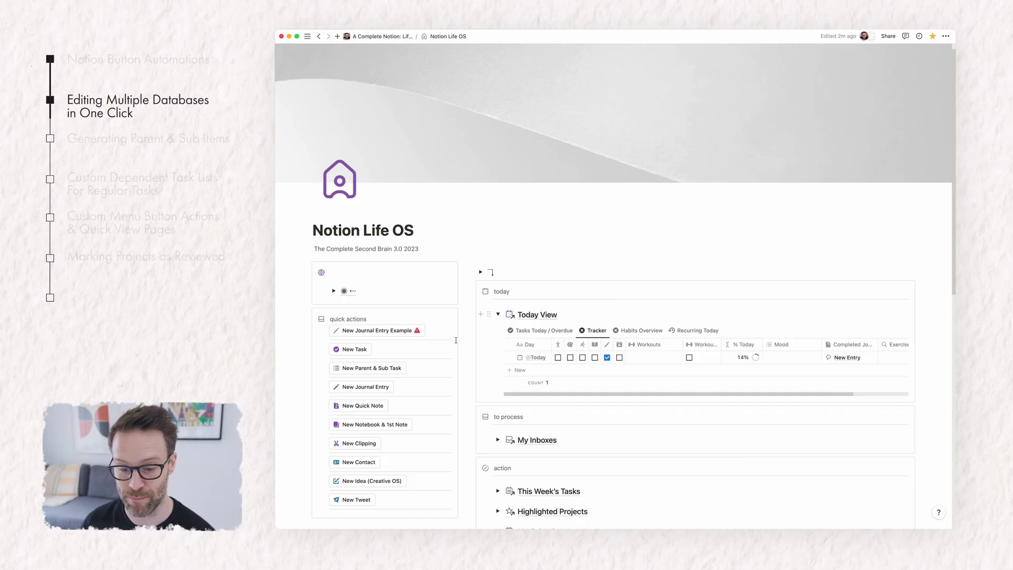
# Step: Add a step creating a Journal Database page with Related Areas set to Personal Development
pyautogui.scroll(-3, 419, 422)
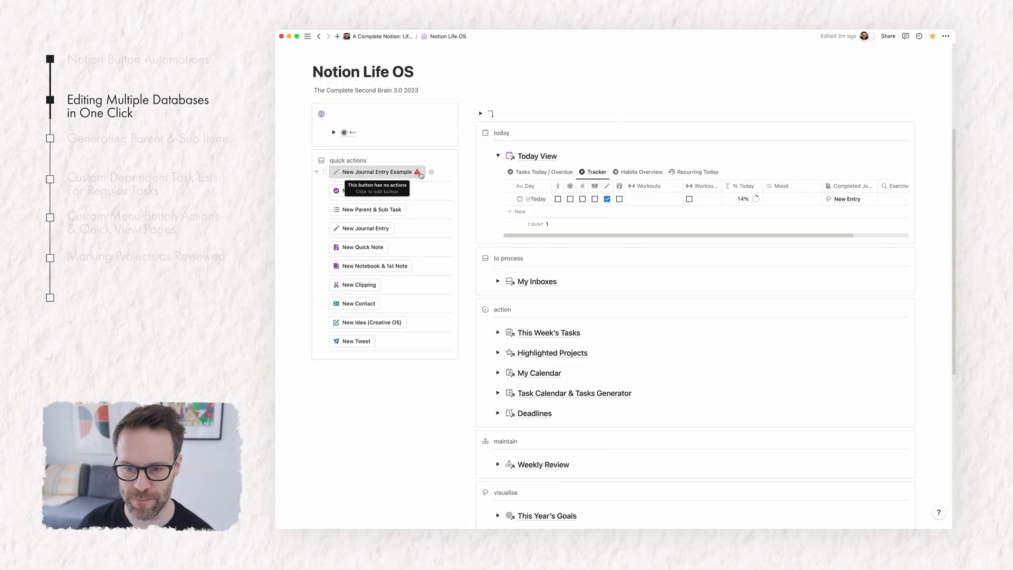
pyautogui.click(422, 174)
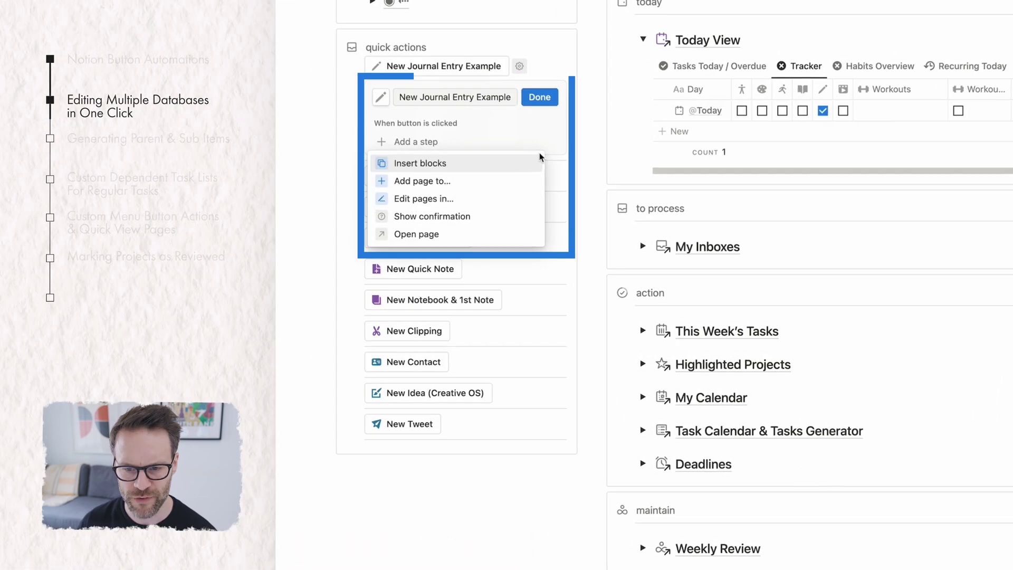
pyautogui.click(441, 182)
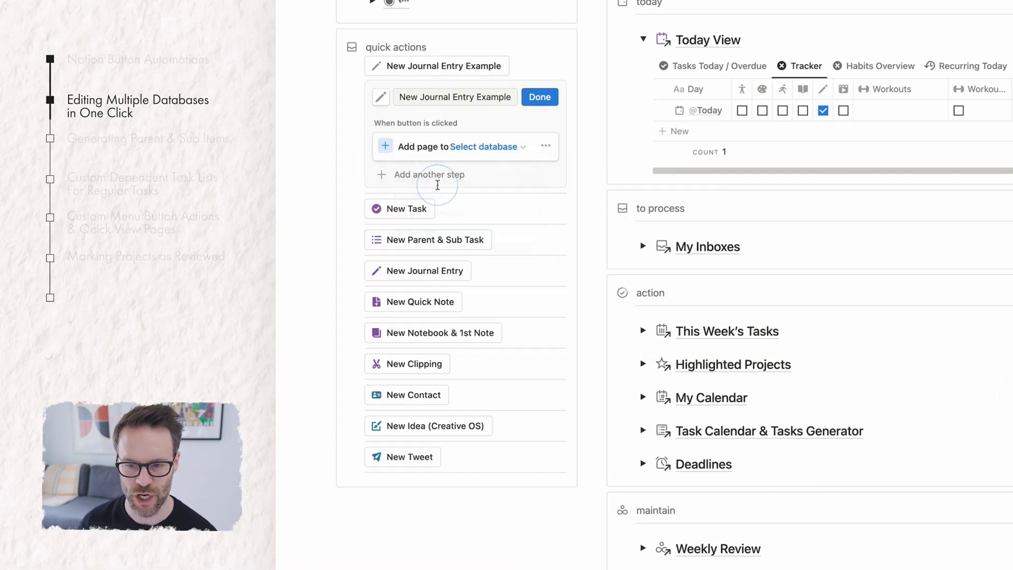
pyautogui.click(490, 153)
pyautogui.write('journal')
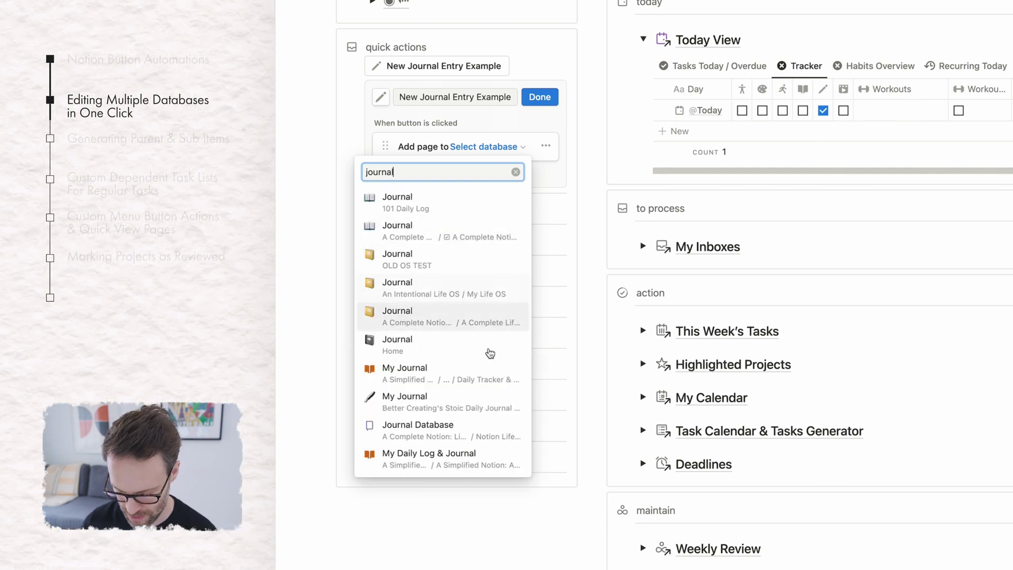
pyautogui.click(451, 432)
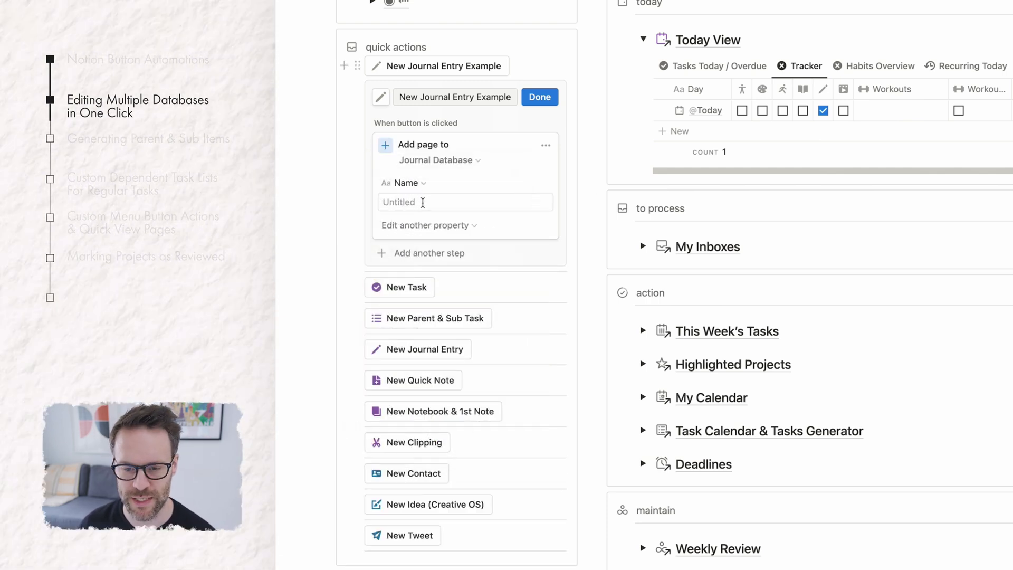
pyautogui.click(455, 228)
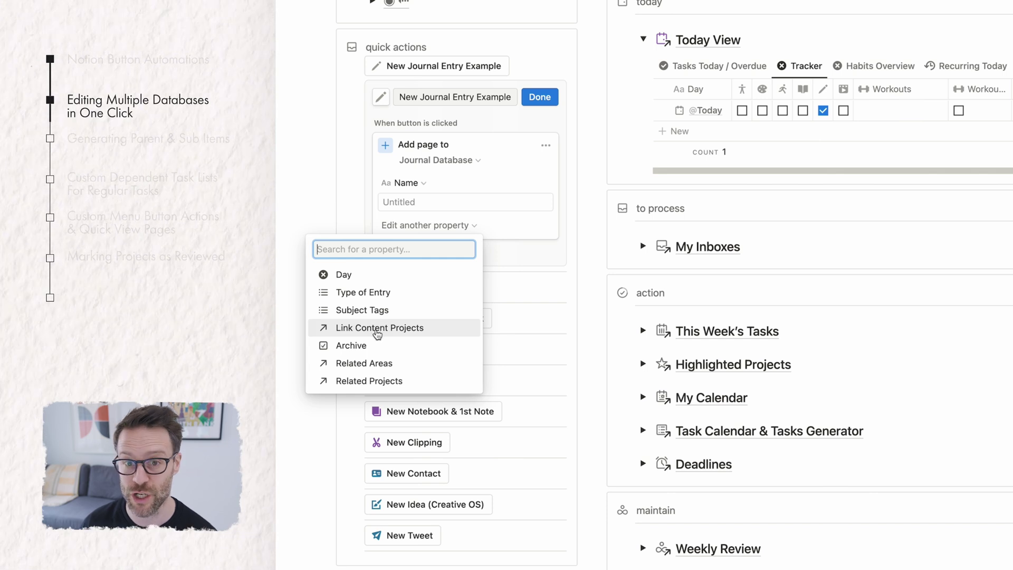
pyautogui.click(364, 363)
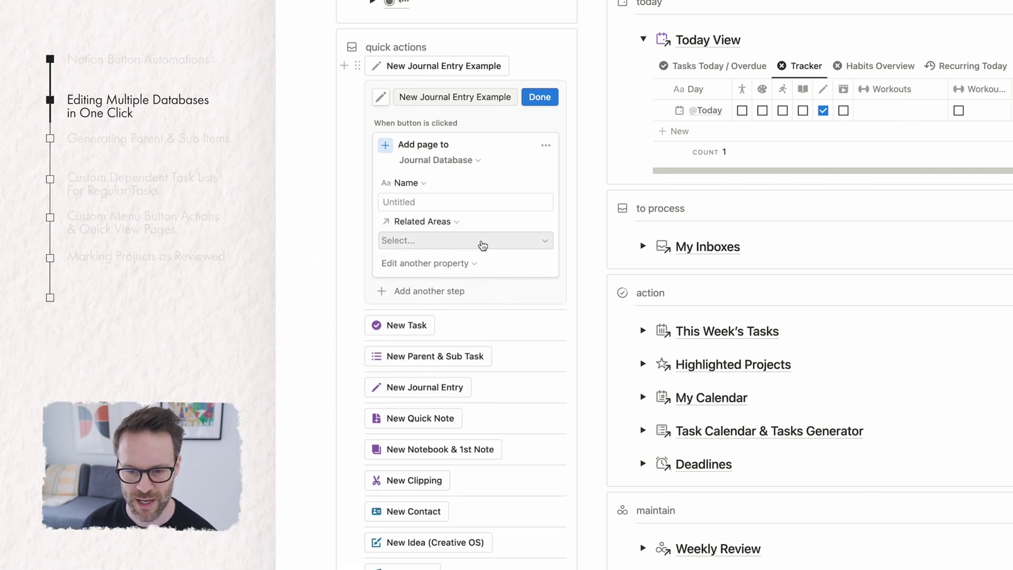
pyautogui.click(510, 245)
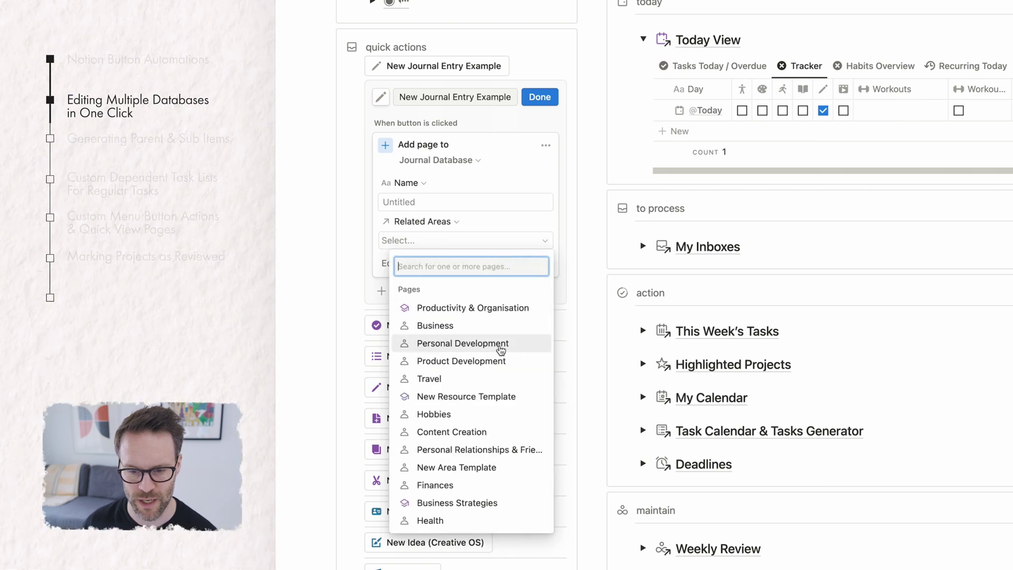
pyautogui.click(451, 344)
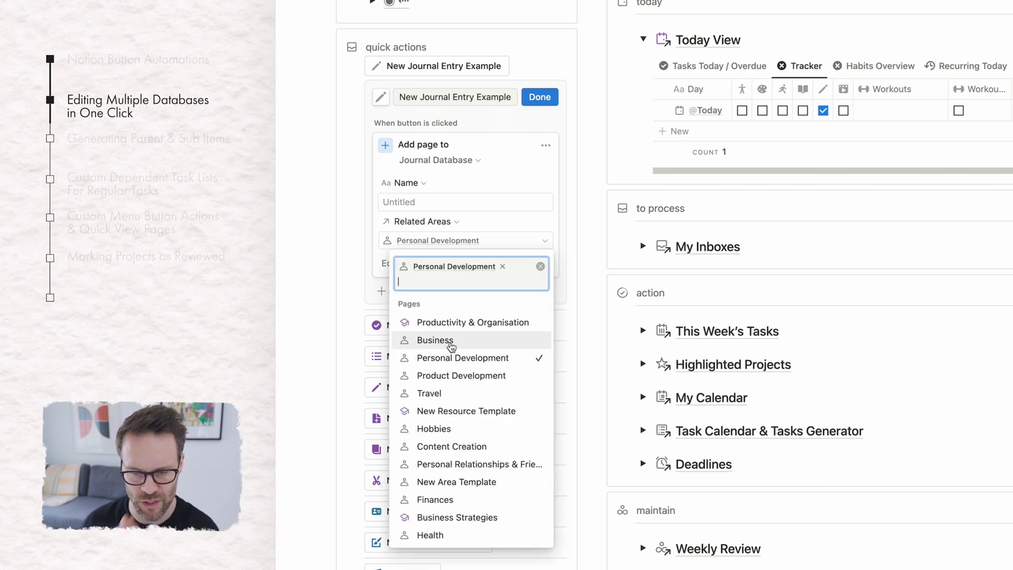
pyautogui.click(510, 221)
# Step: Add a second Open page step that opens the New page added
pyautogui.click(449, 291)
pyautogui.scroll(-3, 452, 283)
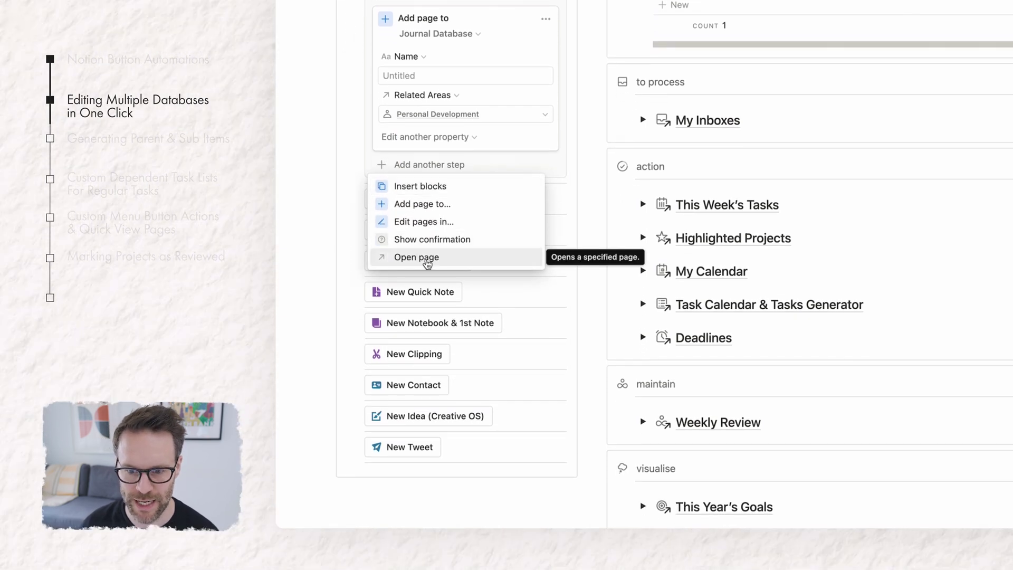
pyautogui.click(430, 257)
pyautogui.click(460, 177)
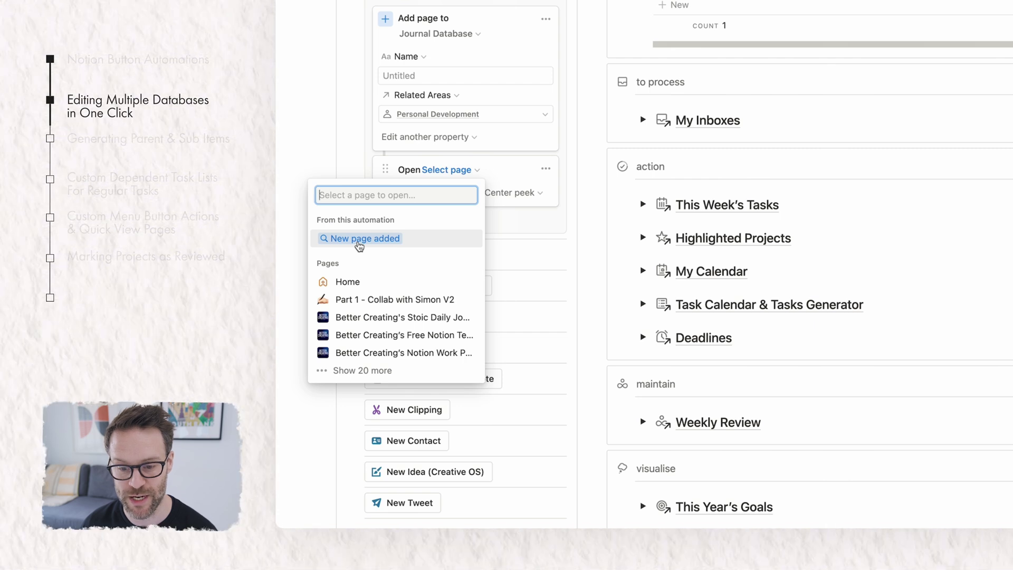
pyautogui.click(359, 240)
pyautogui.click(517, 193)
# Step: Open the page in side peek and edit Daily Tracker pages whose Date Created is Today
pyautogui.click(522, 219)
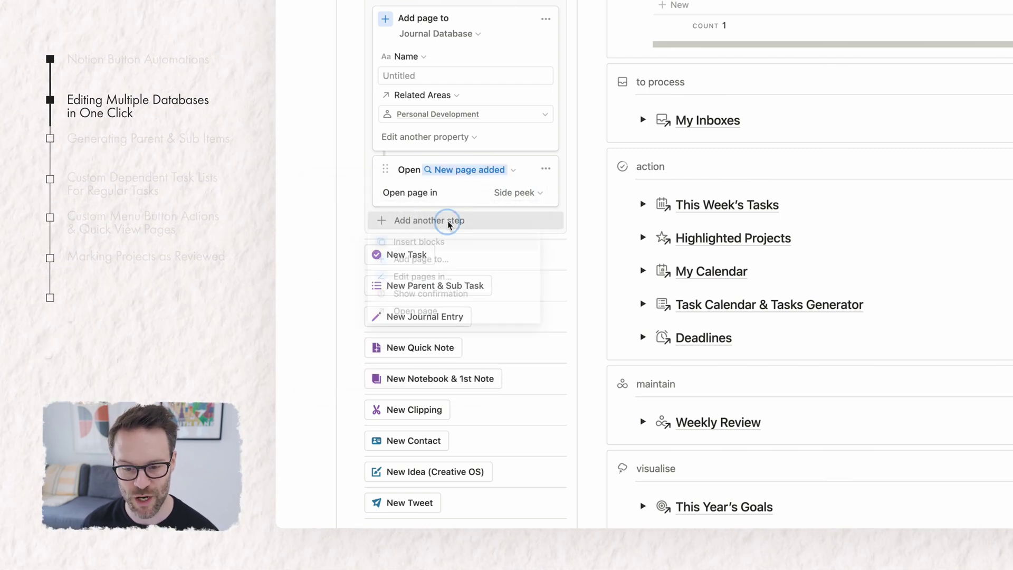
pyautogui.click(436, 277)
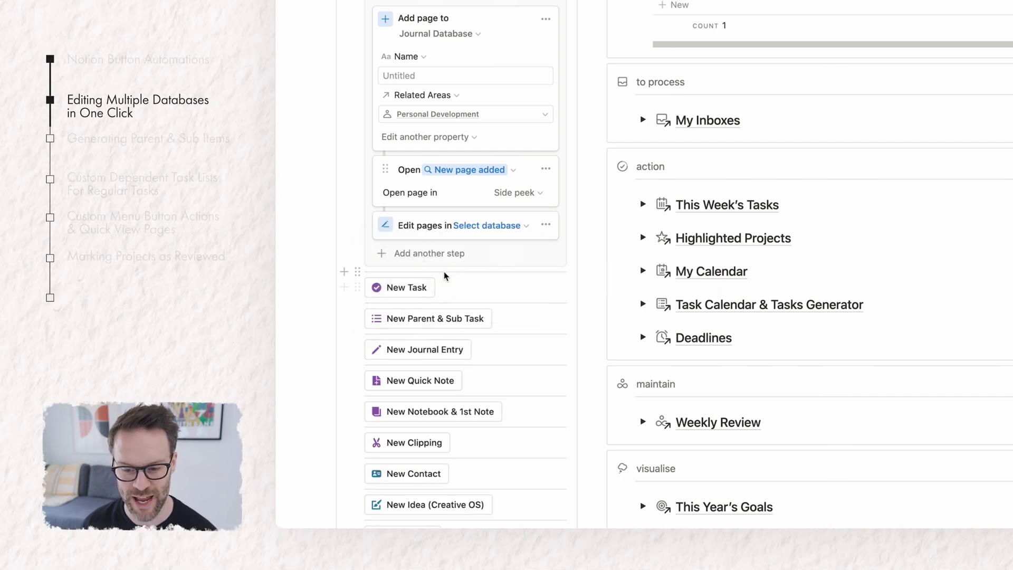
pyautogui.click(510, 234)
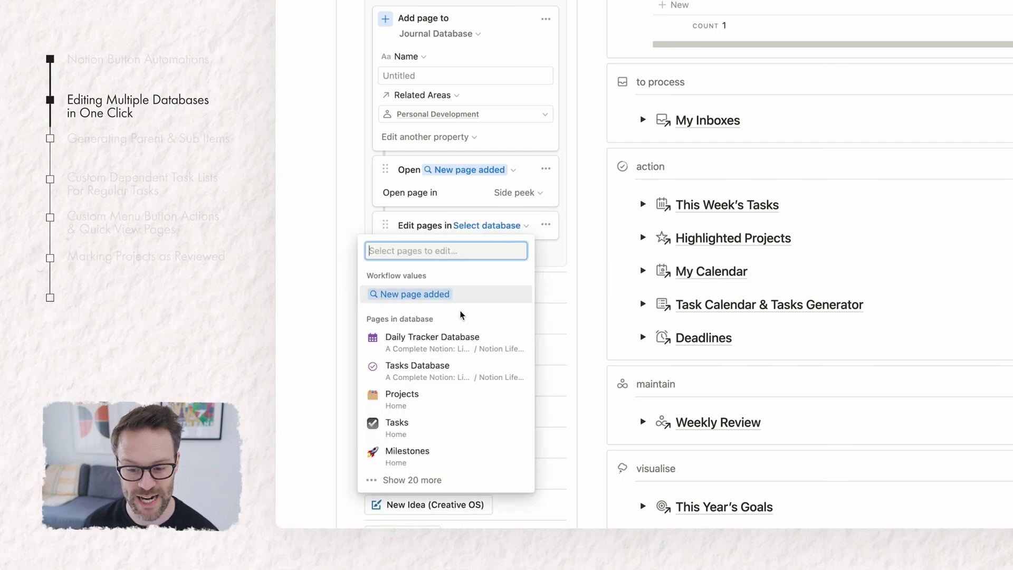
pyautogui.click(435, 343)
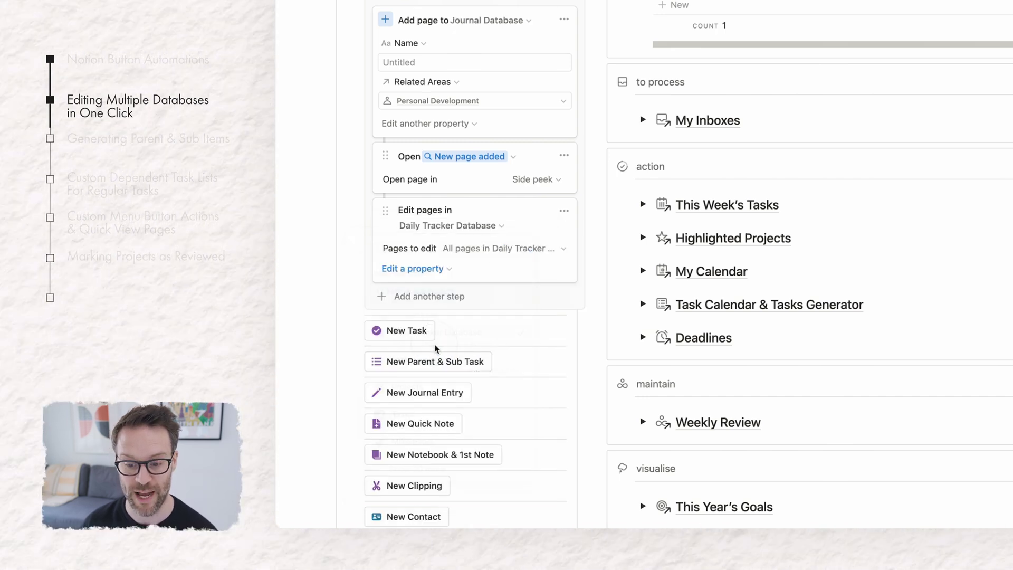
pyautogui.click(493, 258)
pyautogui.click(396, 272)
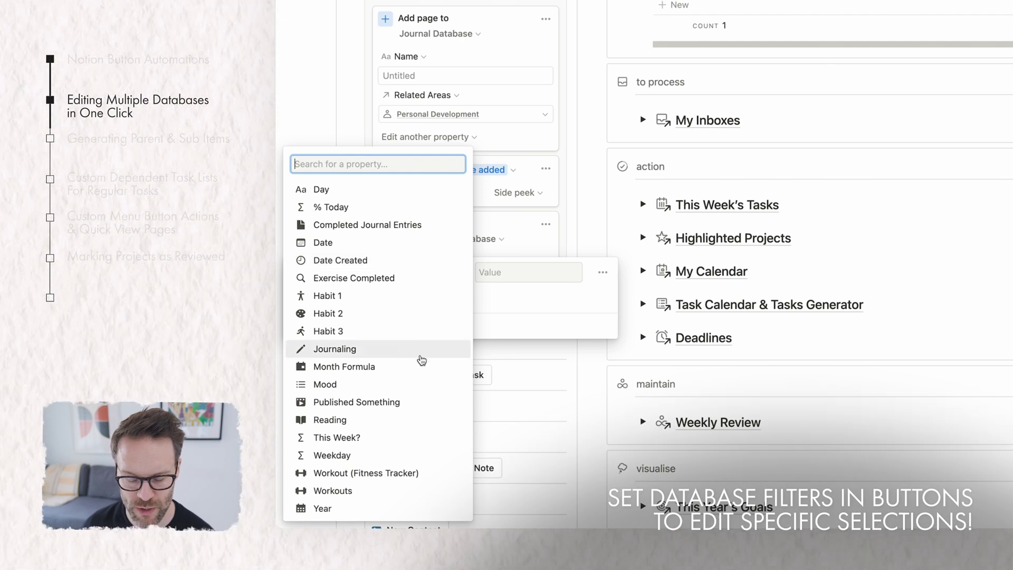
pyautogui.click(341, 261)
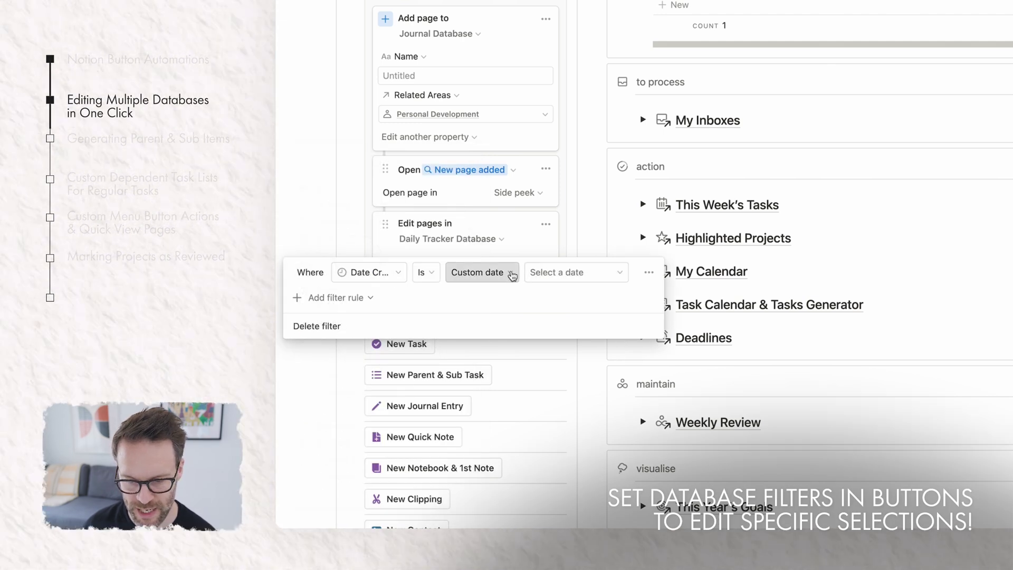
pyautogui.click(510, 273)
pyautogui.click(464, 294)
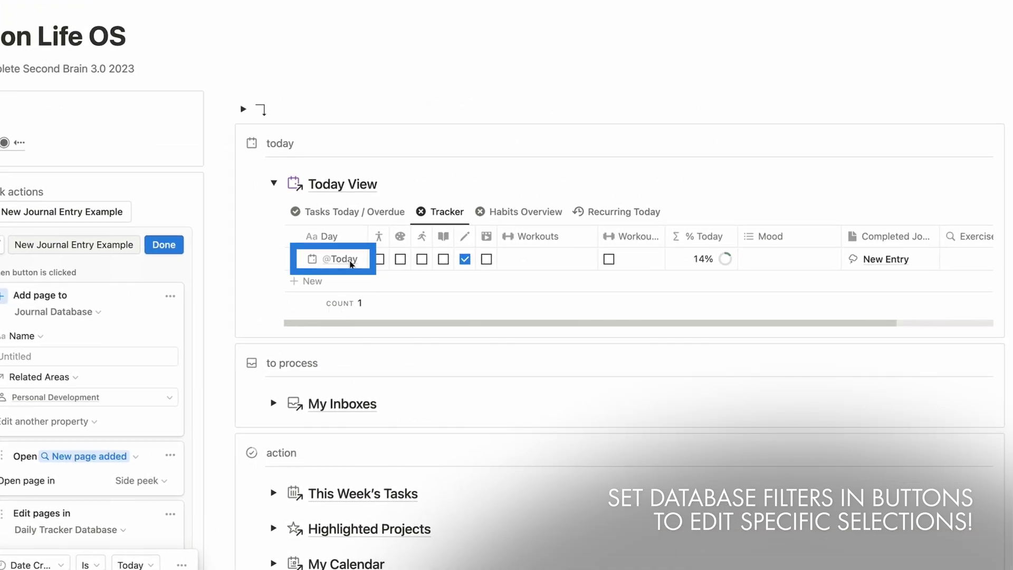
# Step: Have that step tick Journaling and add the New page added to Completed Journal Entries
pyautogui.click(429, 280)
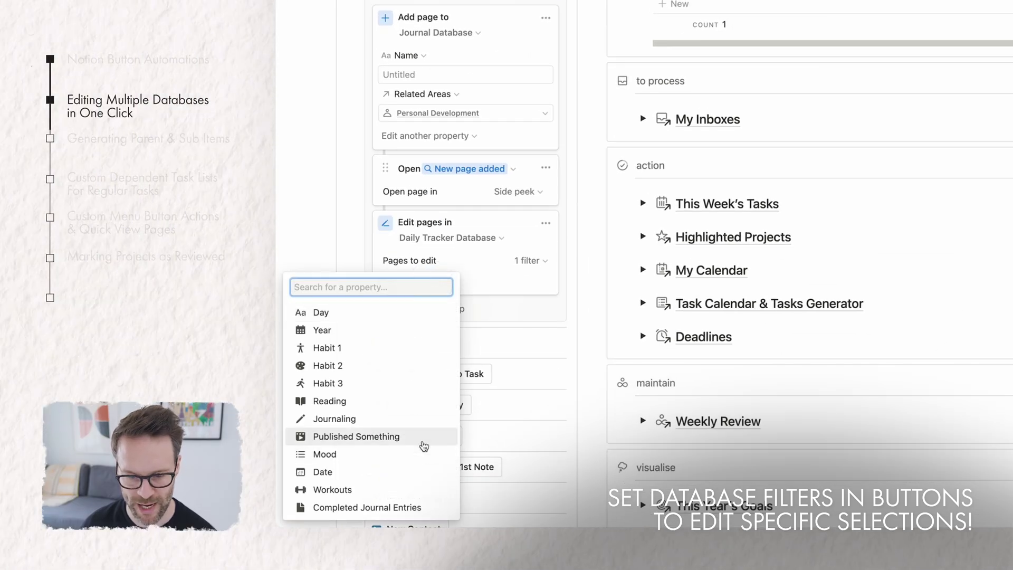
pyautogui.click(332, 419)
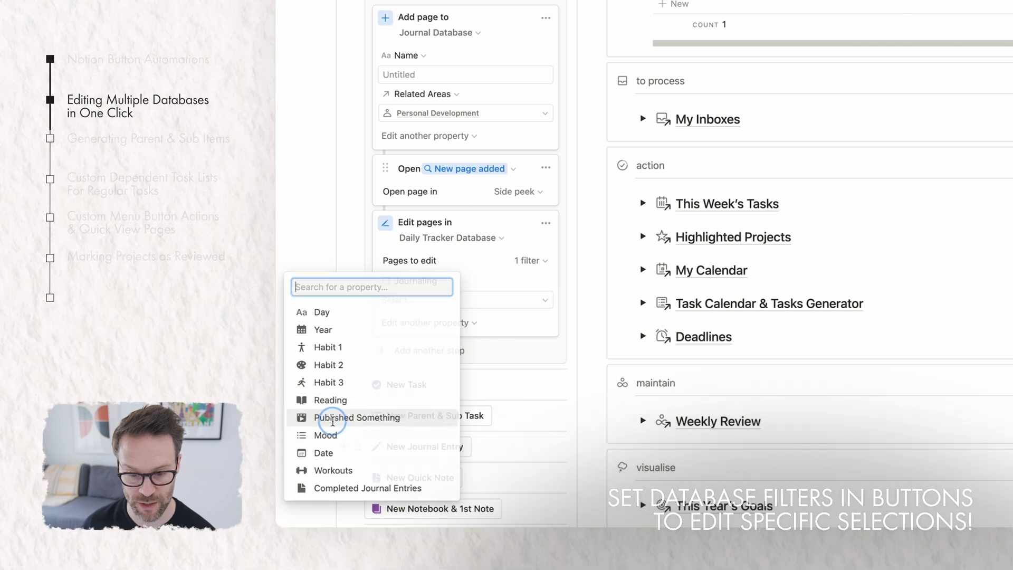
pyautogui.click(502, 300)
pyautogui.click(428, 357)
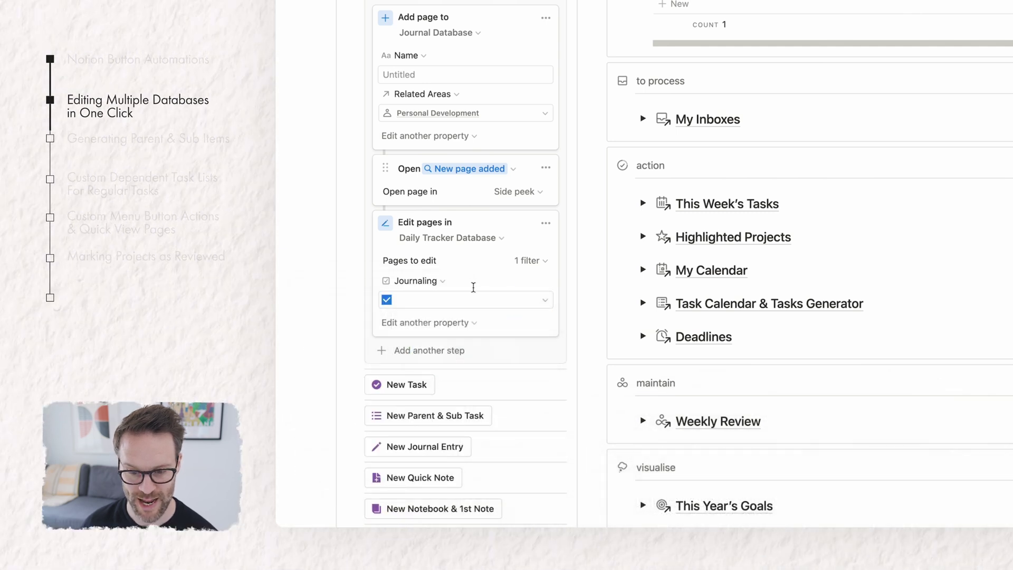
pyautogui.scroll(-1, 459, 295)
pyautogui.click(450, 302)
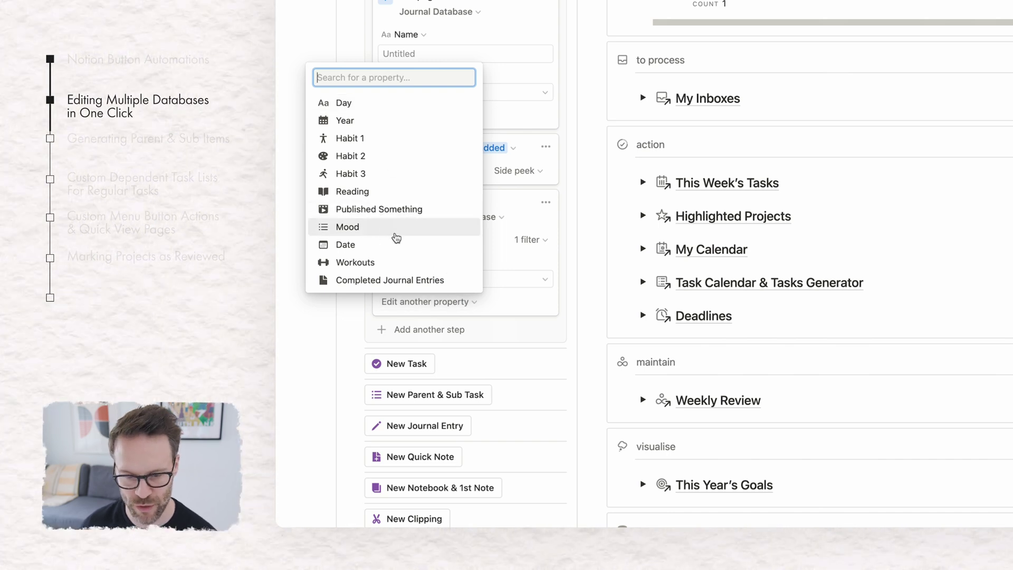
pyautogui.click(399, 284)
pyautogui.click(401, 317)
pyautogui.click(337, 356)
pyautogui.click(479, 321)
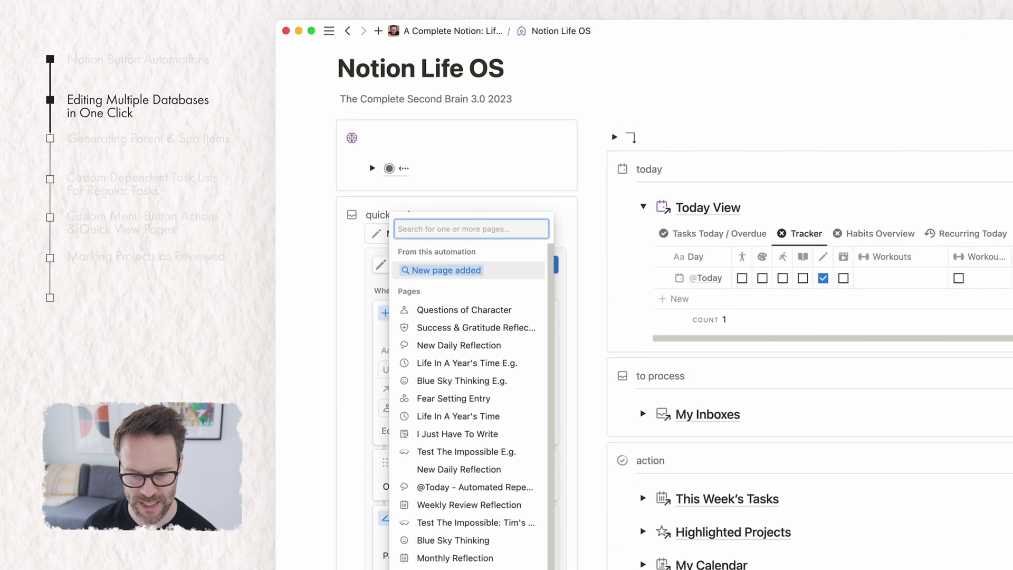
pyautogui.click(450, 283)
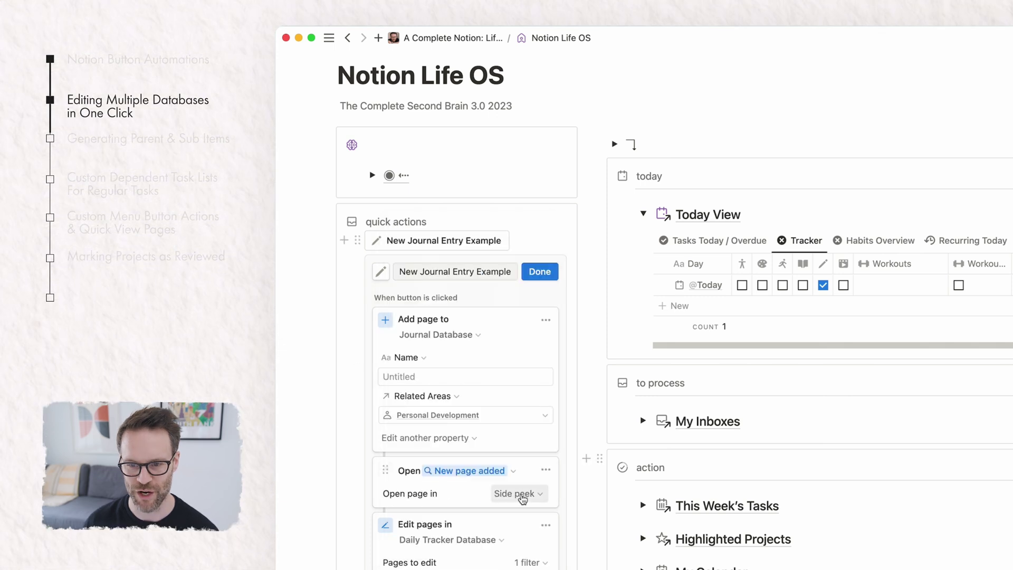
# Step: Save the button, run it, and apply the Weekly Review Reflection template to the new entry
pyautogui.click(540, 271)
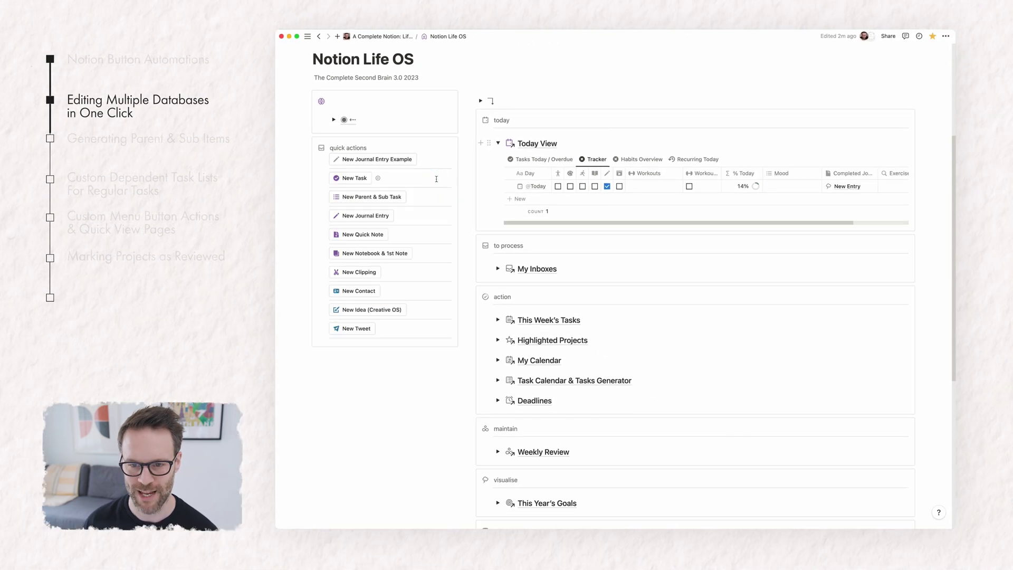
pyautogui.click(383, 160)
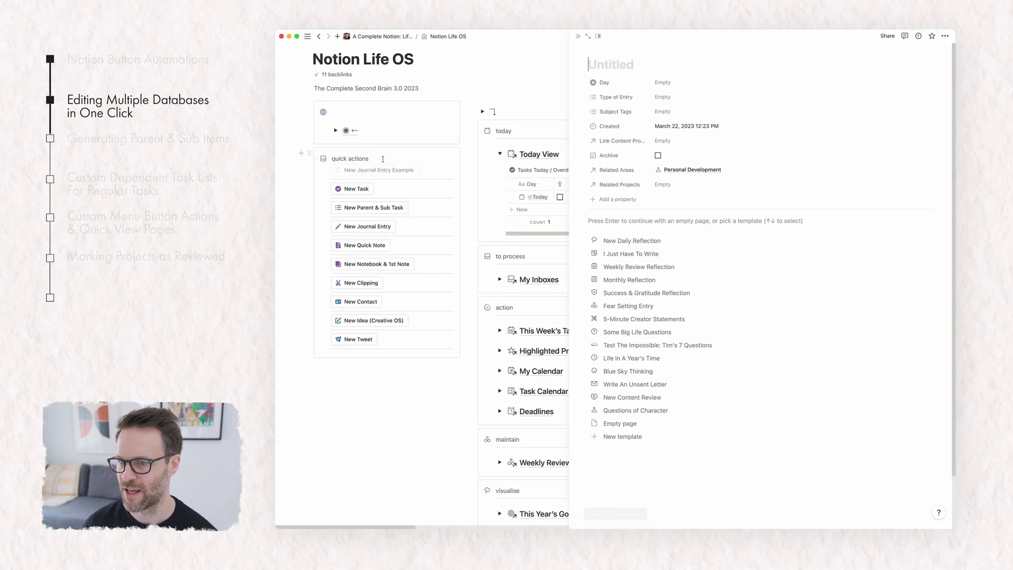
pyautogui.click(646, 267)
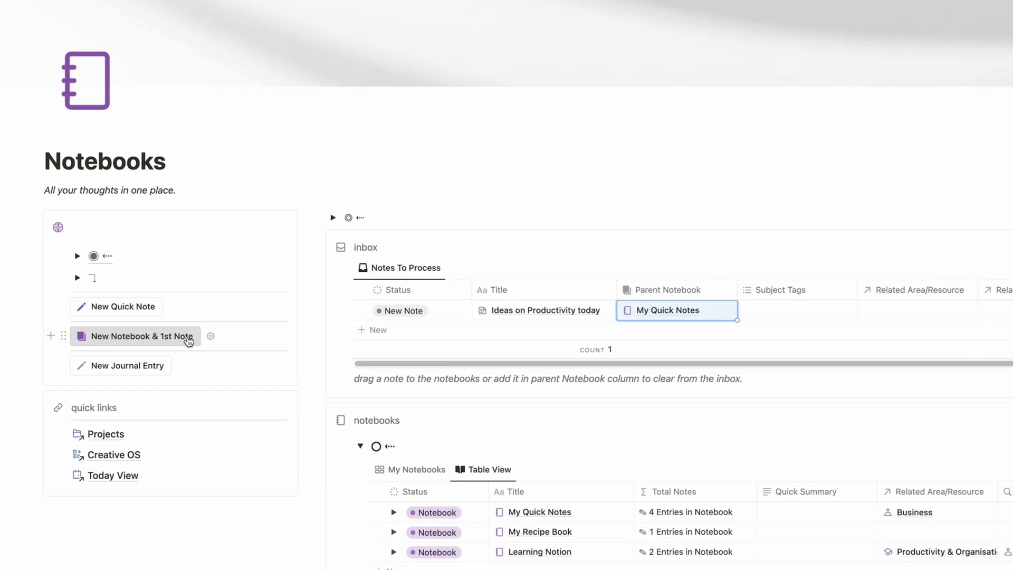
# Step: Create a Theatre Show Planning notebook from the template, then inspect its area and date properties
pyautogui.click(135, 291)
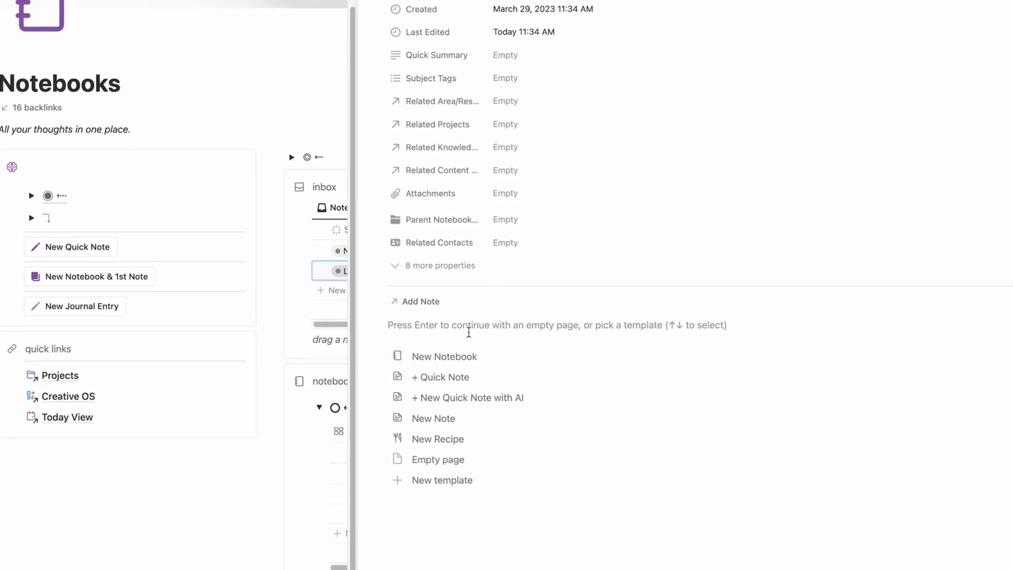
pyautogui.click(511, 407)
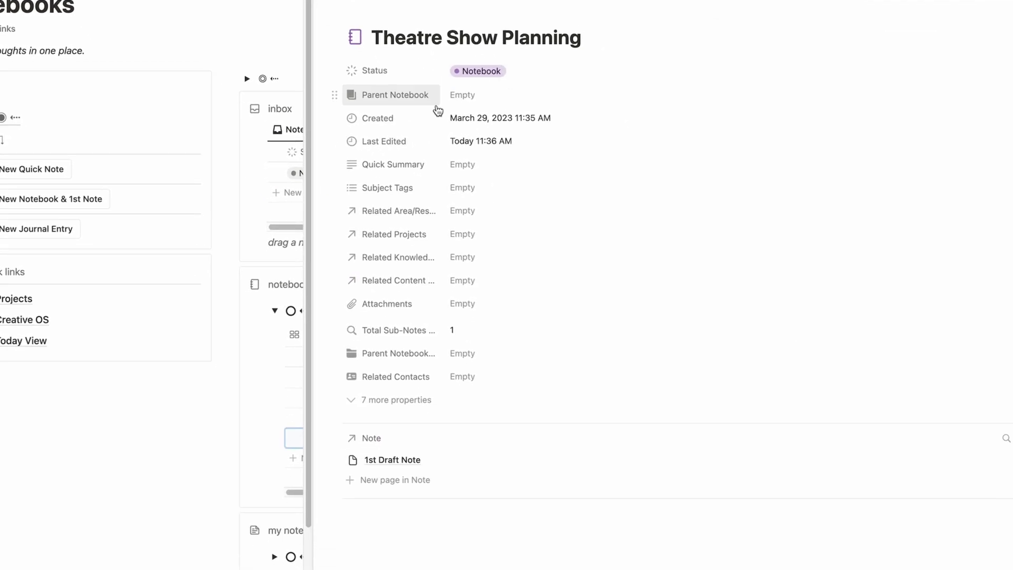
pyautogui.click(502, 209)
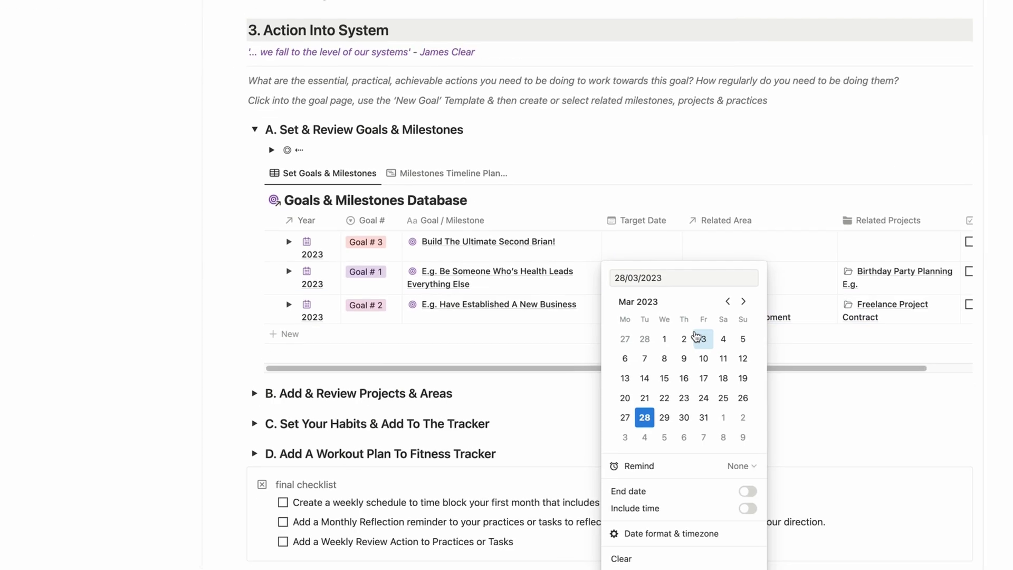
pyautogui.click(729, 280)
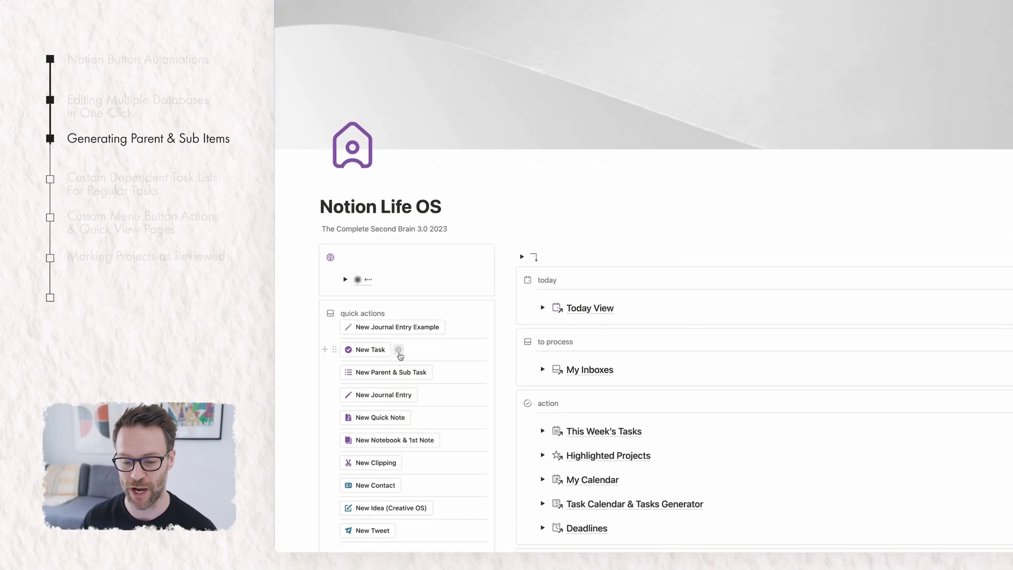
pyautogui.click(413, 360)
pyautogui.scroll(-4, 516, 250)
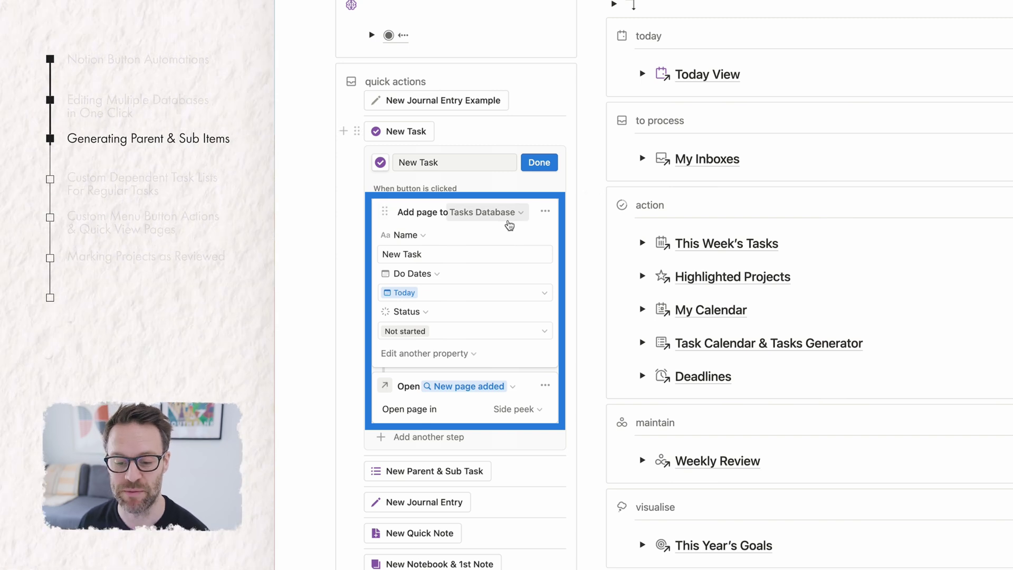
pyautogui.click(430, 355)
pyautogui.click(463, 361)
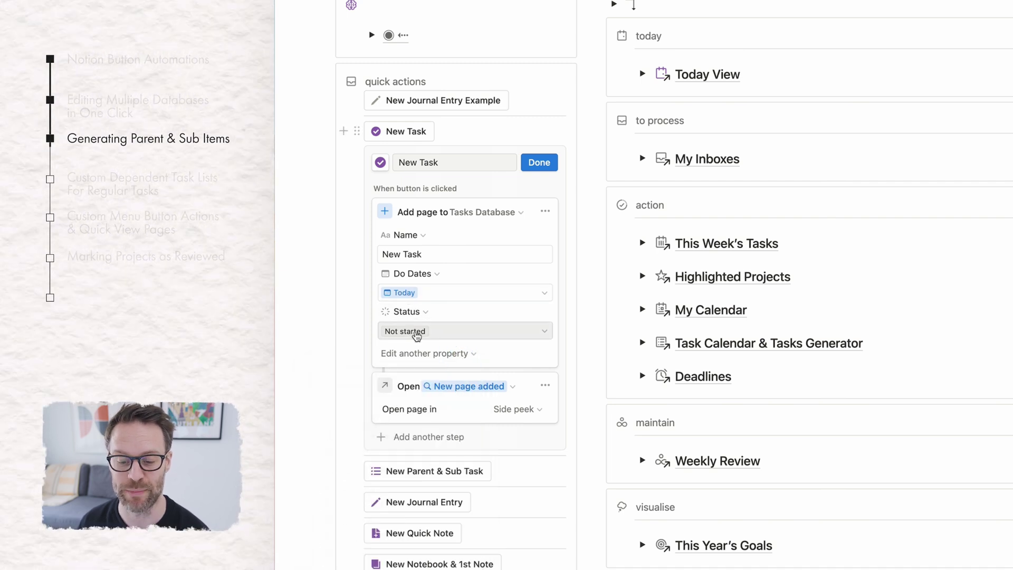
pyautogui.tripleClick(410, 256)
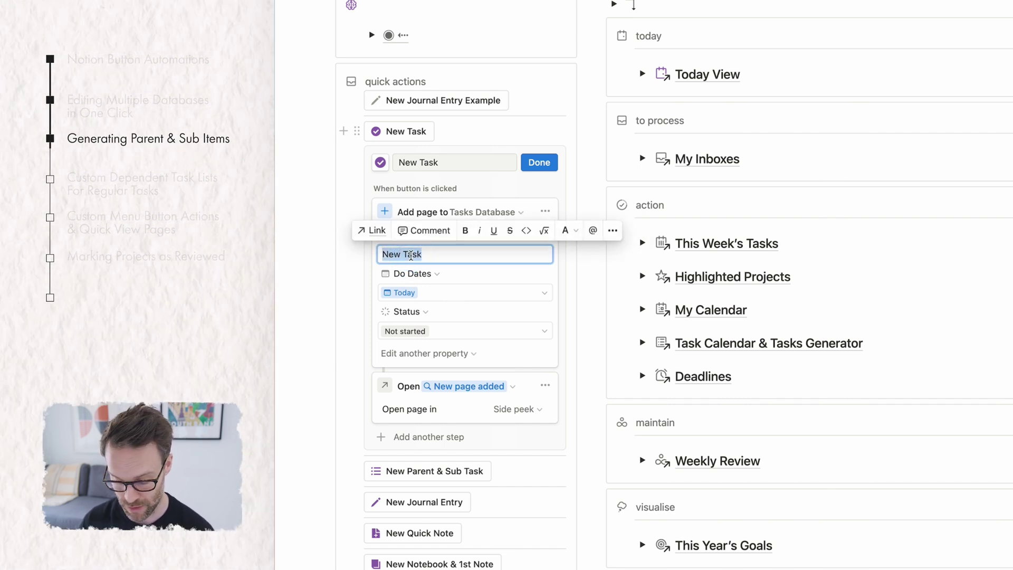
pyautogui.write('Name T')
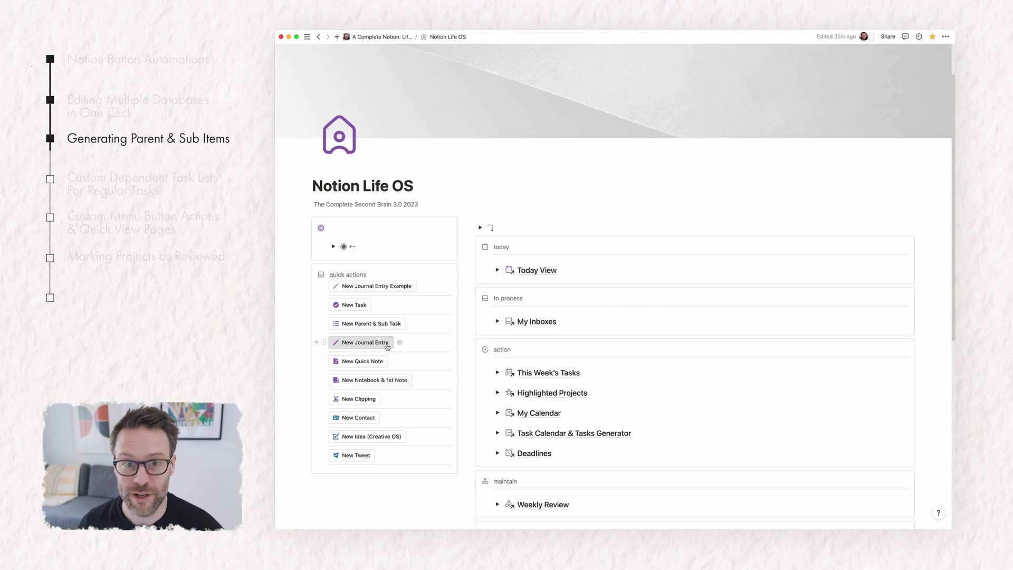
# Step: Add a task to My Inboxes using the New Task template, then close its preview
pyautogui.click(497, 321)
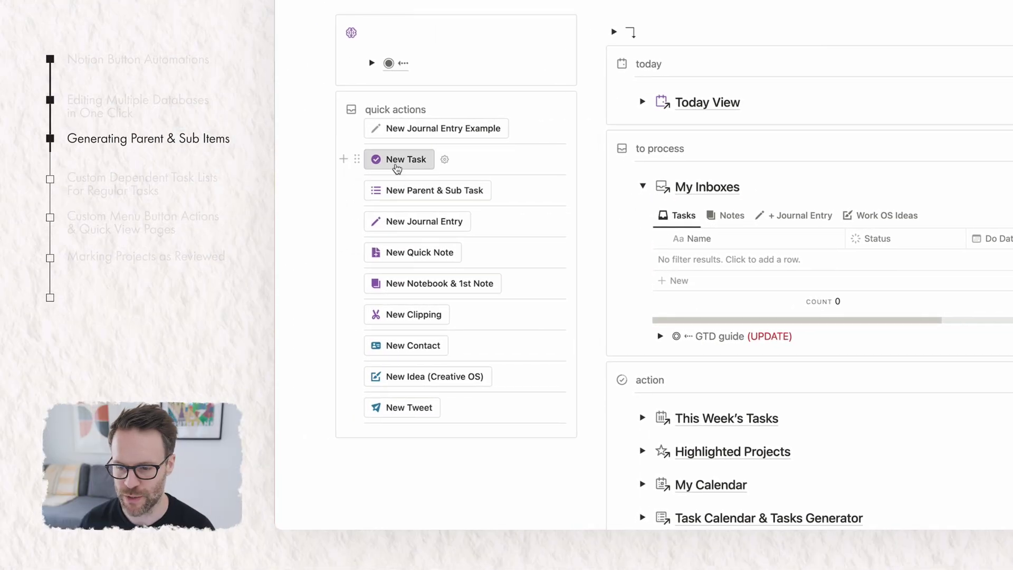
pyautogui.click(397, 164)
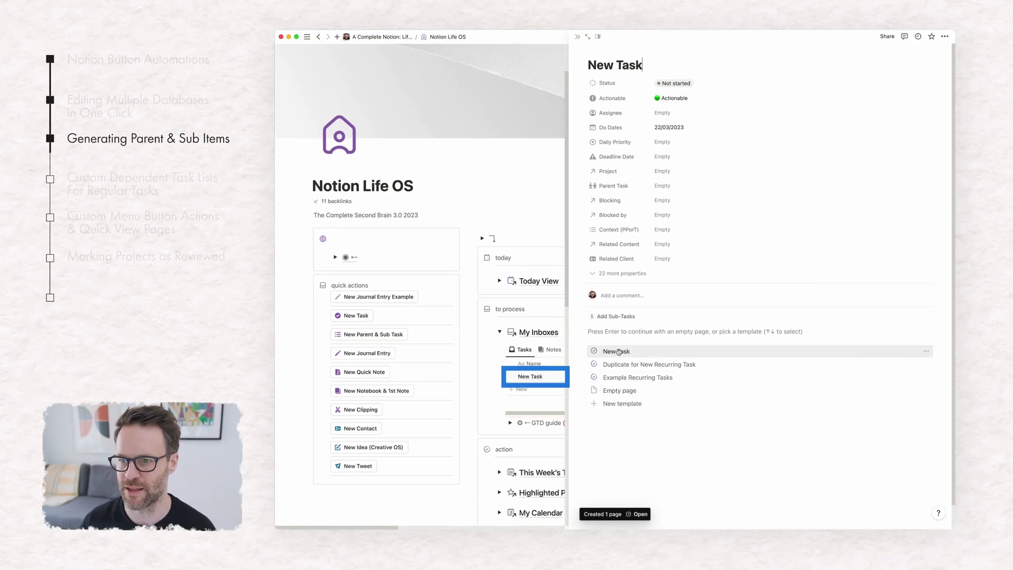
pyautogui.click(617, 351)
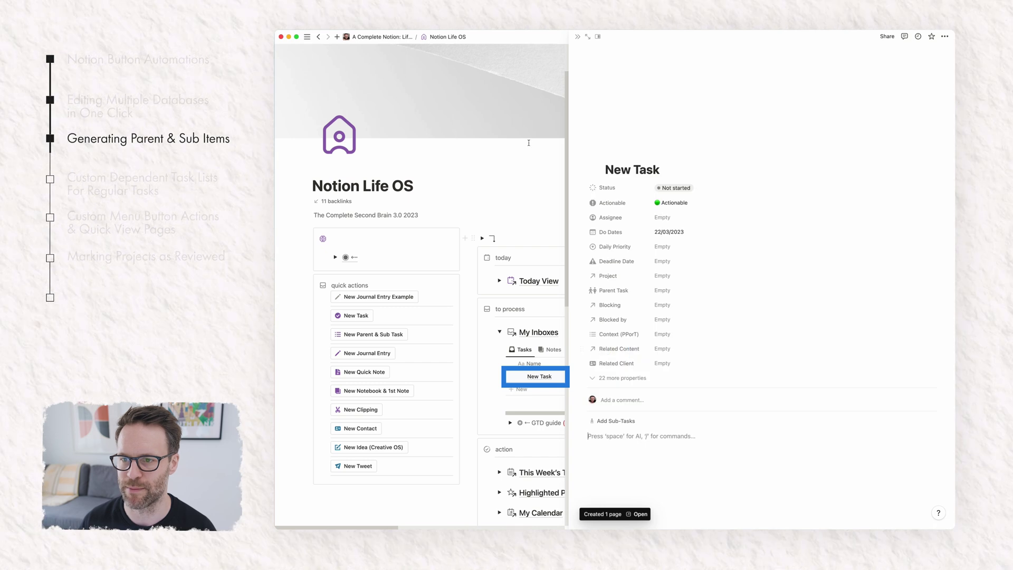
pyautogui.click(578, 38)
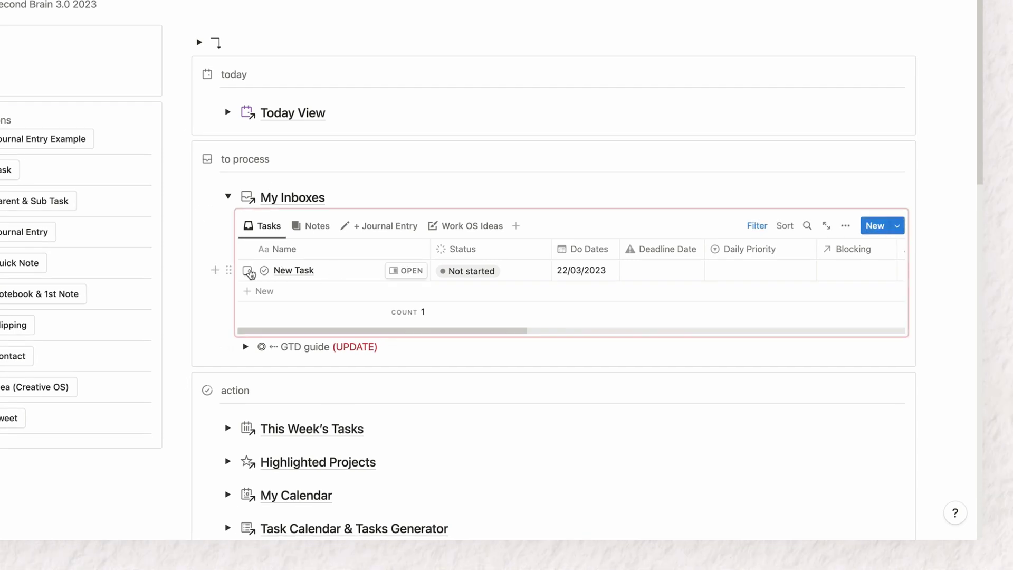
pyautogui.click(23, 200)
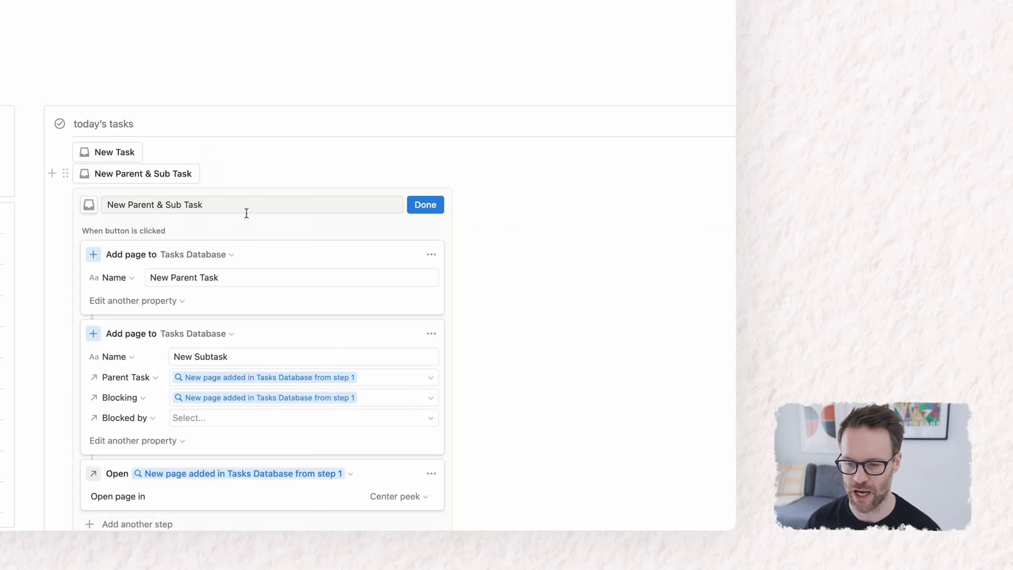
# Step: Review the button's Parent Task and Blocking settings and close its editor
pyautogui.scroll(-5, 247, 214)
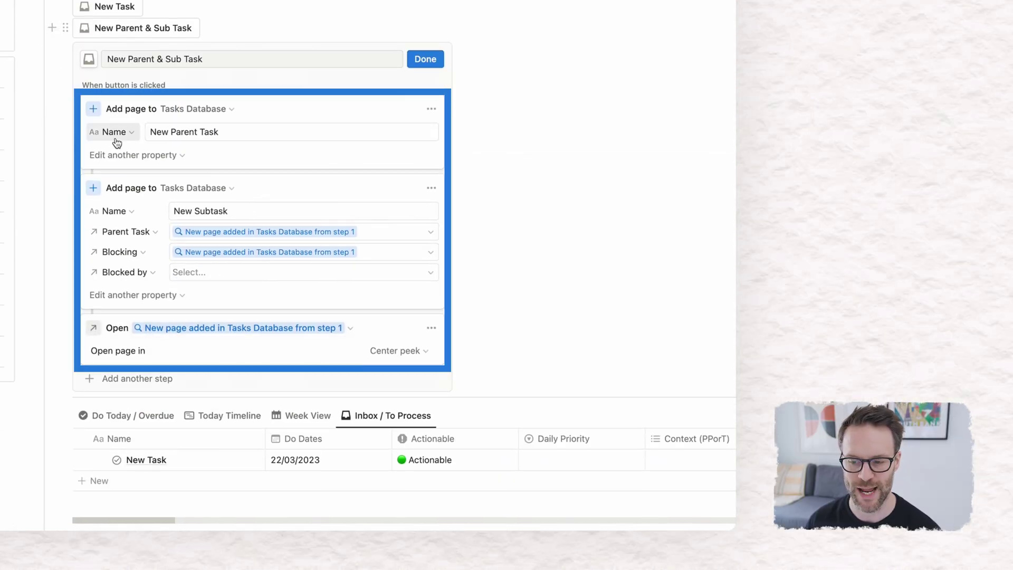
pyautogui.click(151, 234)
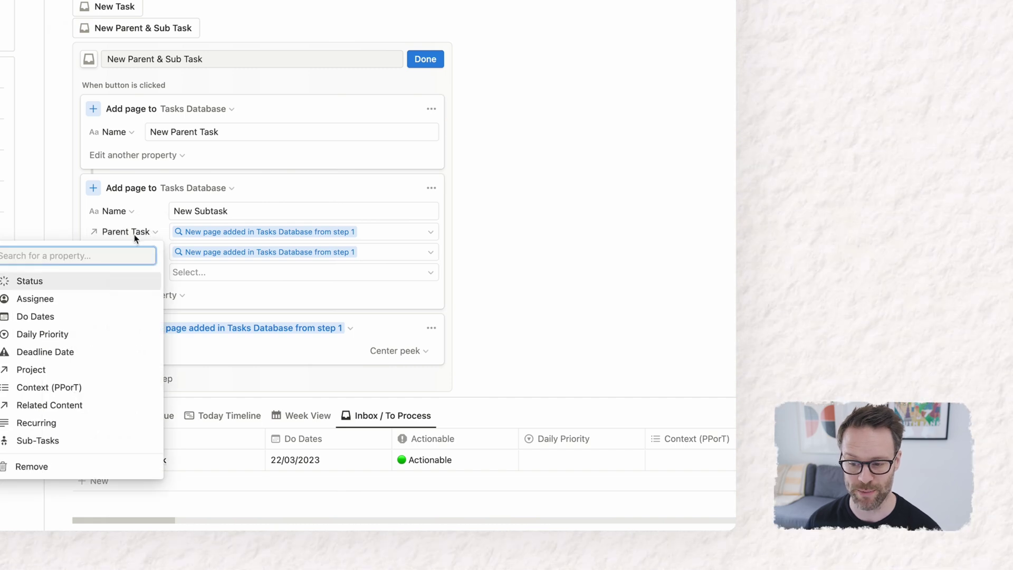
pyautogui.click(247, 233)
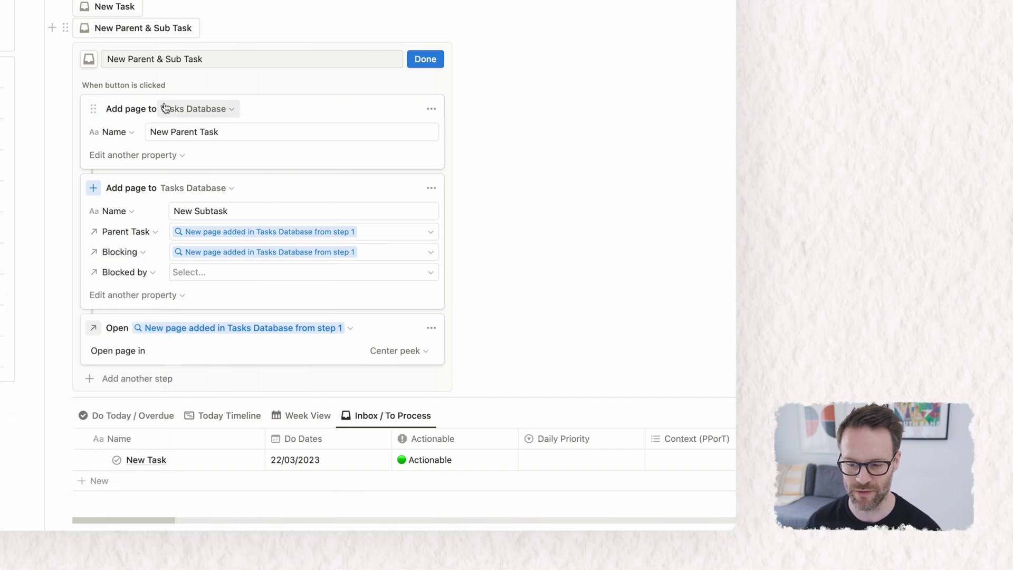
pyautogui.click(146, 257)
pyautogui.click(238, 265)
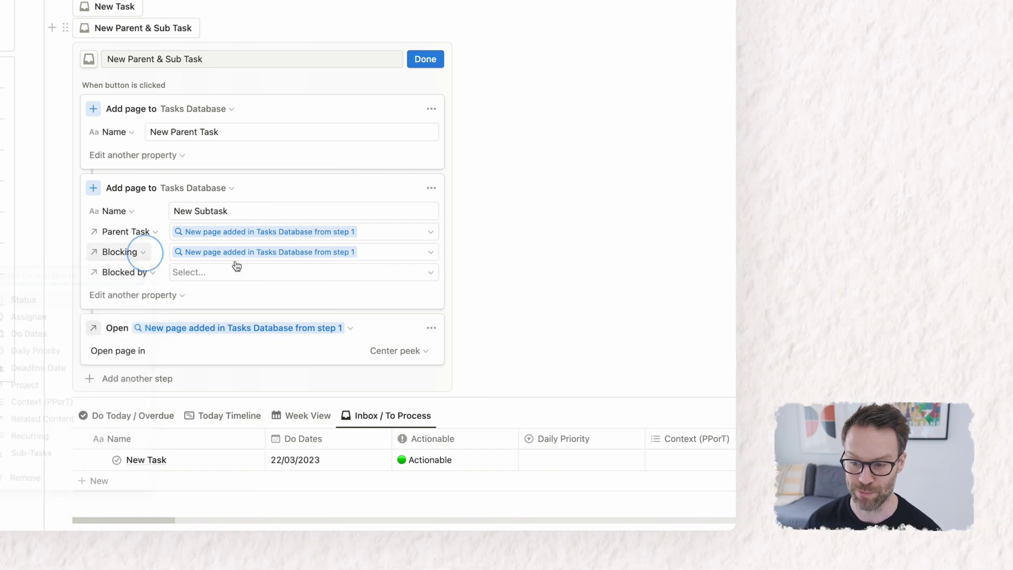
pyautogui.click(441, 60)
# Step: Run New Parent & Sub Task and expand the new parent task to show its subtask
pyautogui.scroll(4, 146, 216)
pyautogui.click(146, 205)
pyautogui.click(690, 97)
pyautogui.click(97, 296)
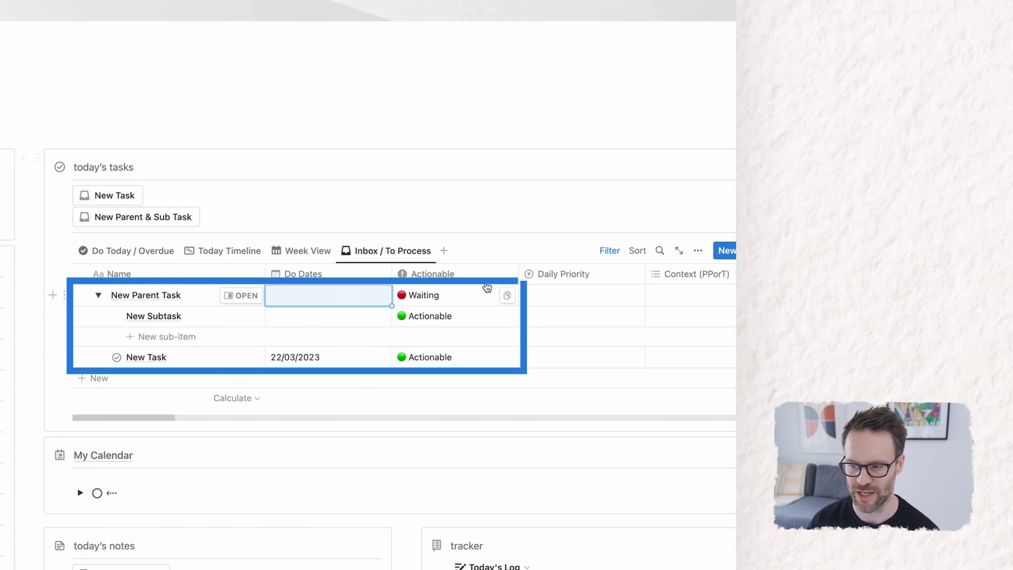
# Step: Collapse New Parent Task and duplicate the button's subtask step to create New Subtask 2
pyautogui.click(97, 295)
pyautogui.click(210, 217)
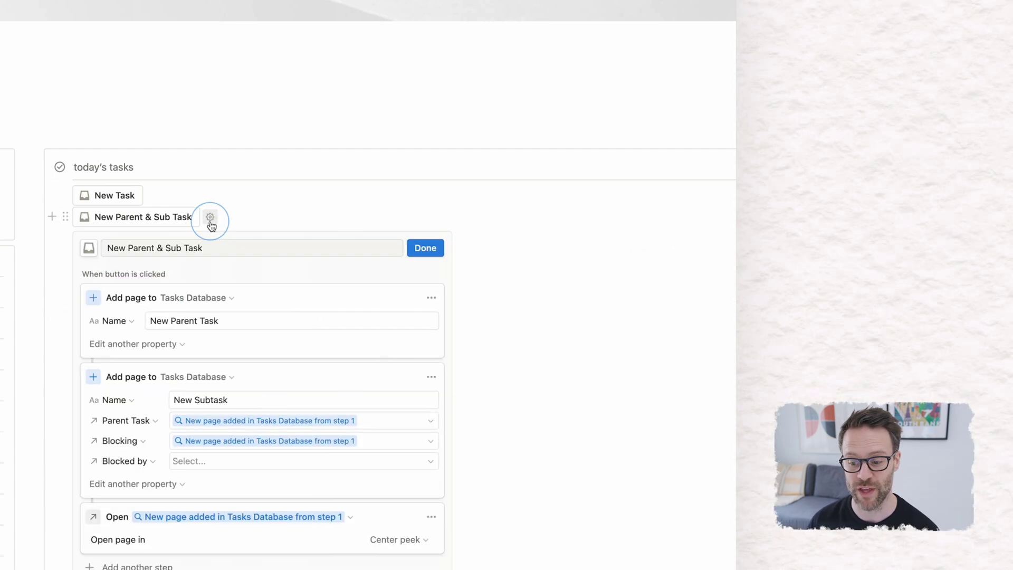
pyautogui.click(432, 377)
pyautogui.click(443, 483)
pyautogui.scroll(-8, 276, 480)
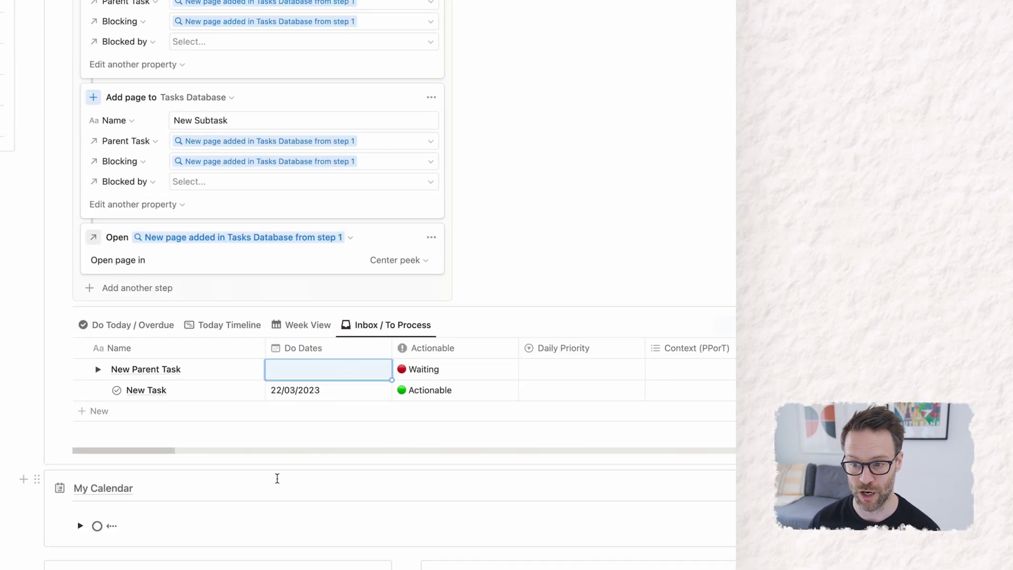
pyautogui.scroll(2, 279, 480)
pyautogui.scroll(2, 283, 481)
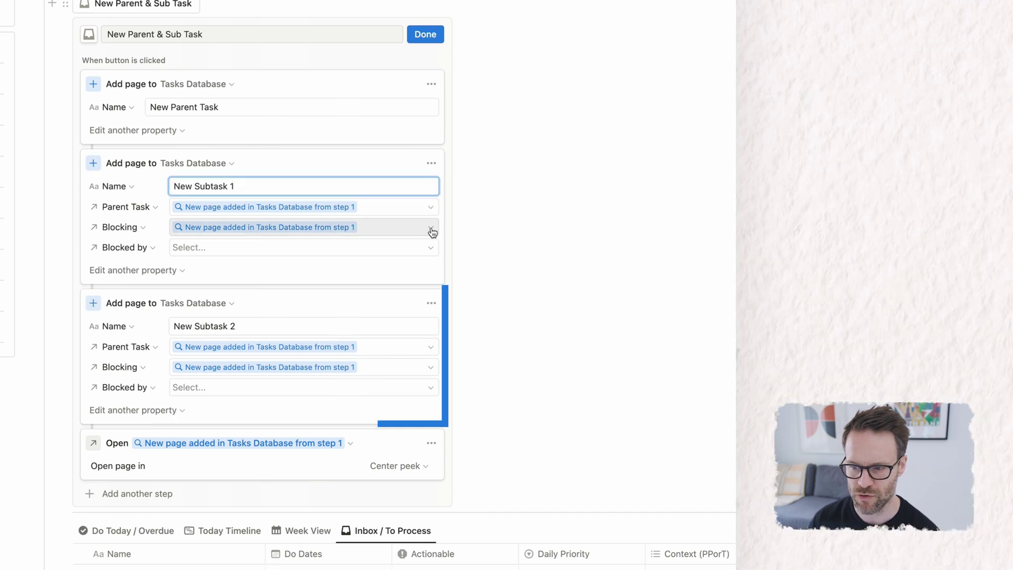
# Step: Stop New Subtask 1 blocking the parent and make New Subtask 2 blocked by New Subtask 1
pyautogui.click(430, 228)
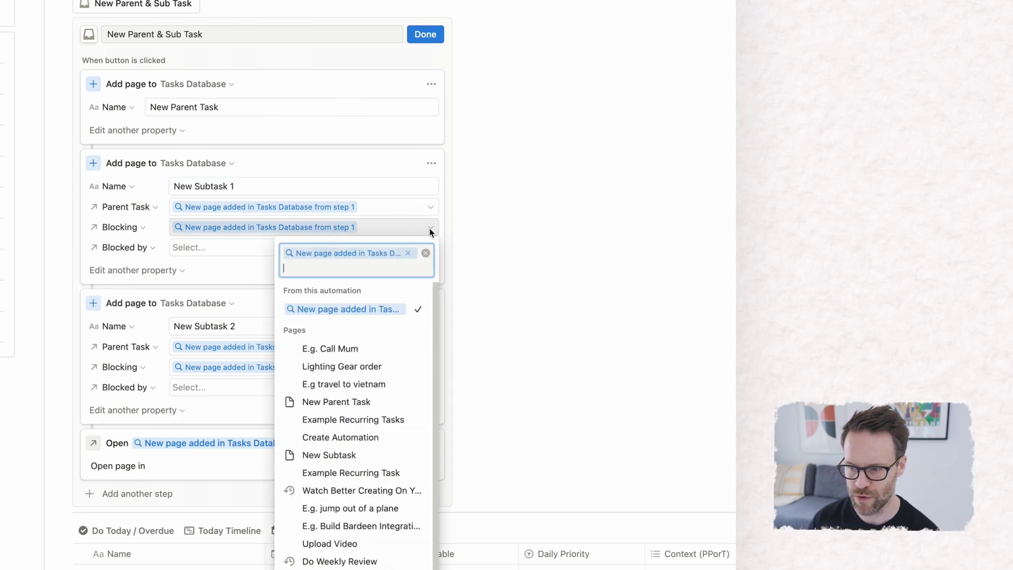
pyautogui.click(396, 311)
pyautogui.click(451, 195)
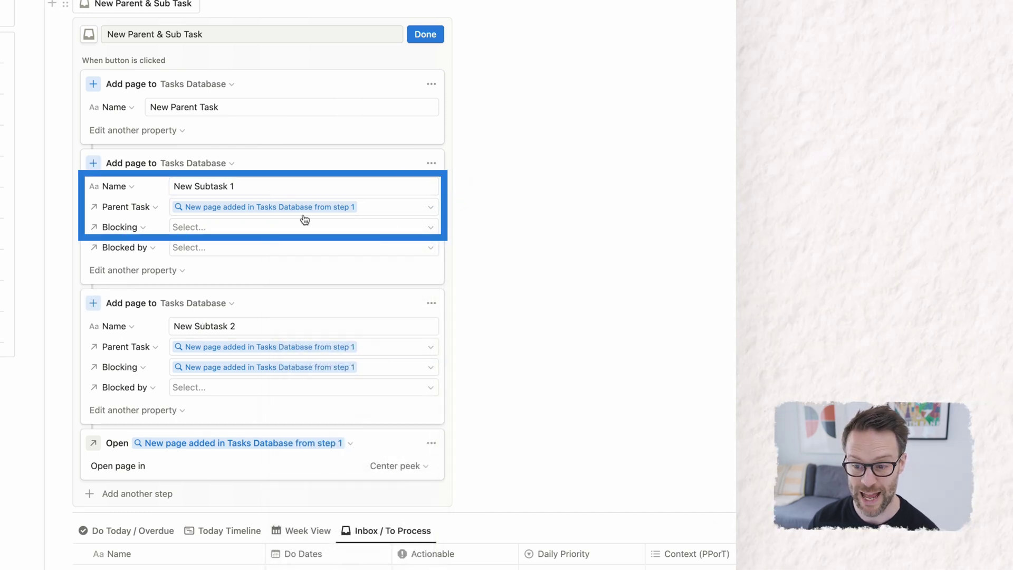
pyautogui.click(281, 393)
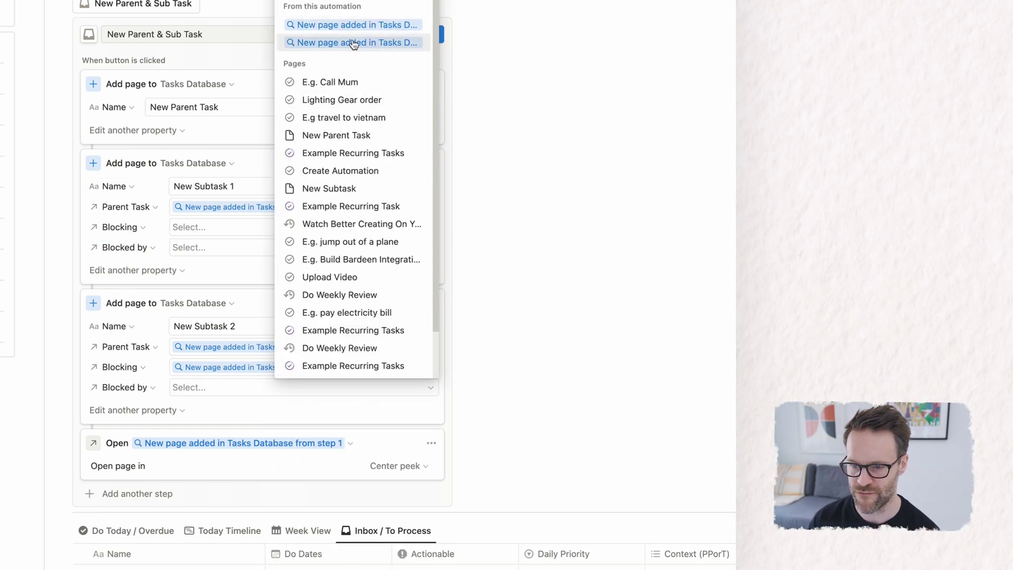
pyautogui.click(354, 44)
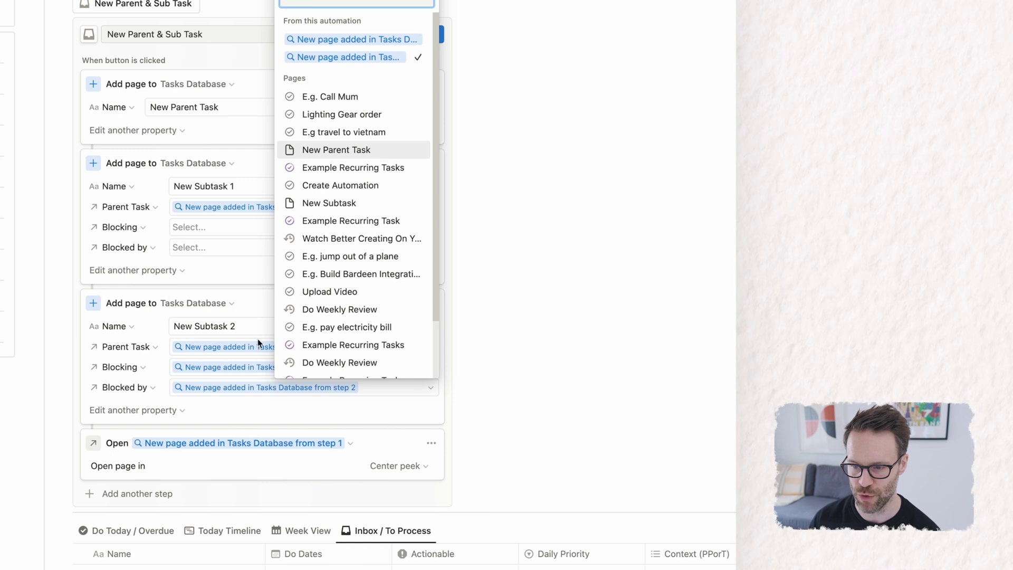
pyautogui.click(253, 301)
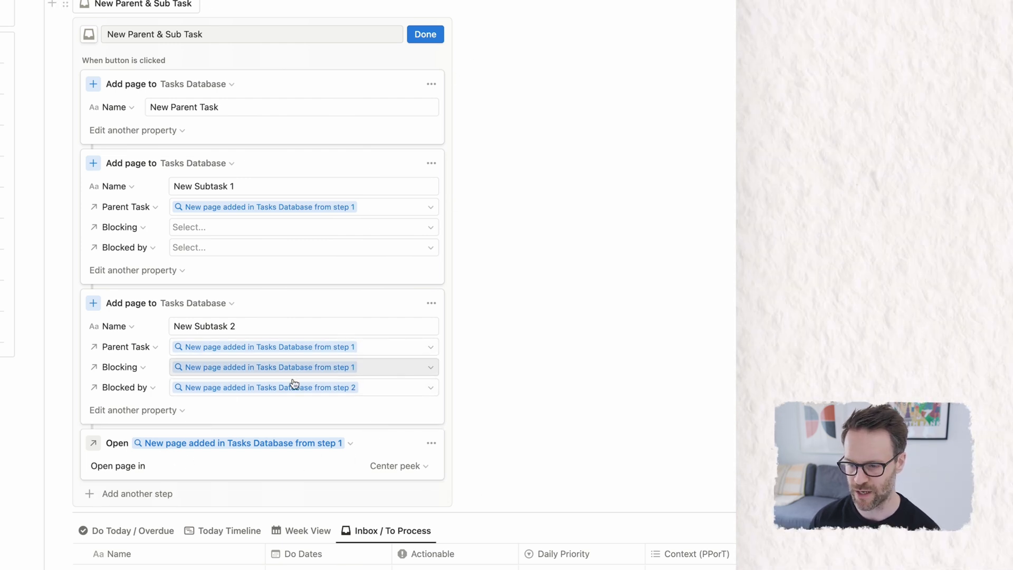
# Step: Set the button to open the parent task in Side peek and finish editing
pyautogui.click(416, 466)
pyautogui.click(355, 506)
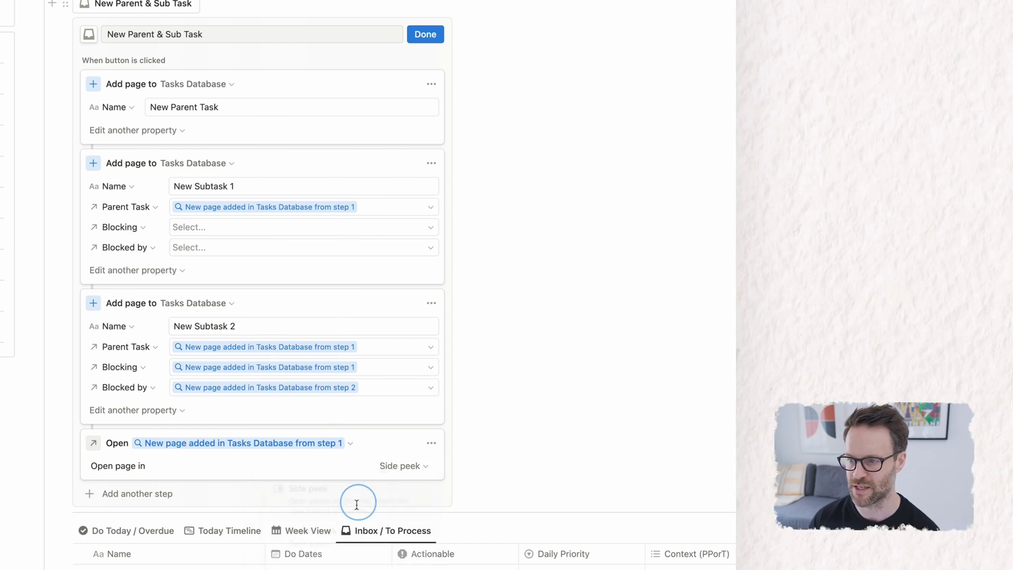
pyautogui.click(425, 34)
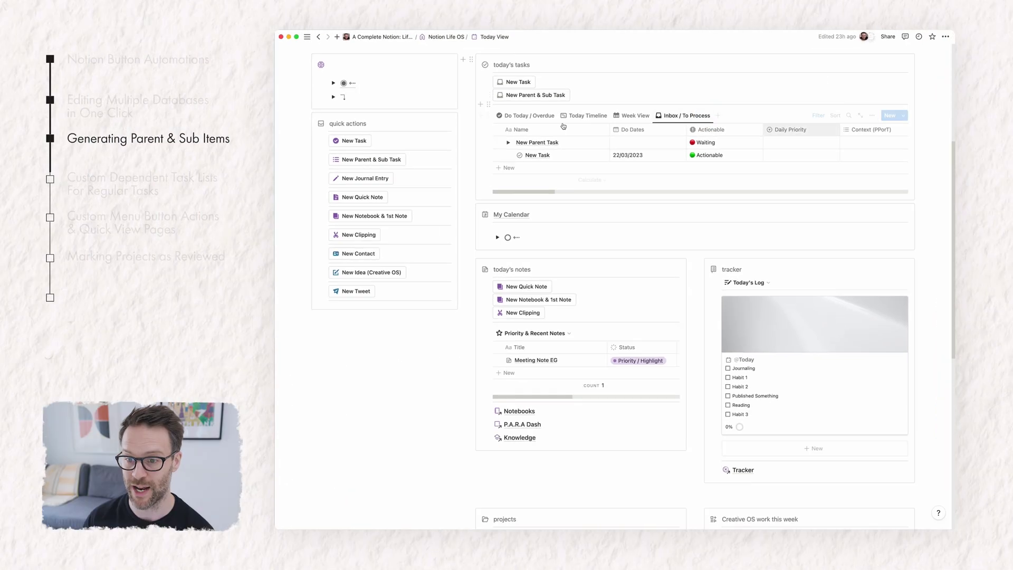
# Step: Run the New Parent & Sub Task button to create a parent with two subtasks
pyautogui.click(528, 95)
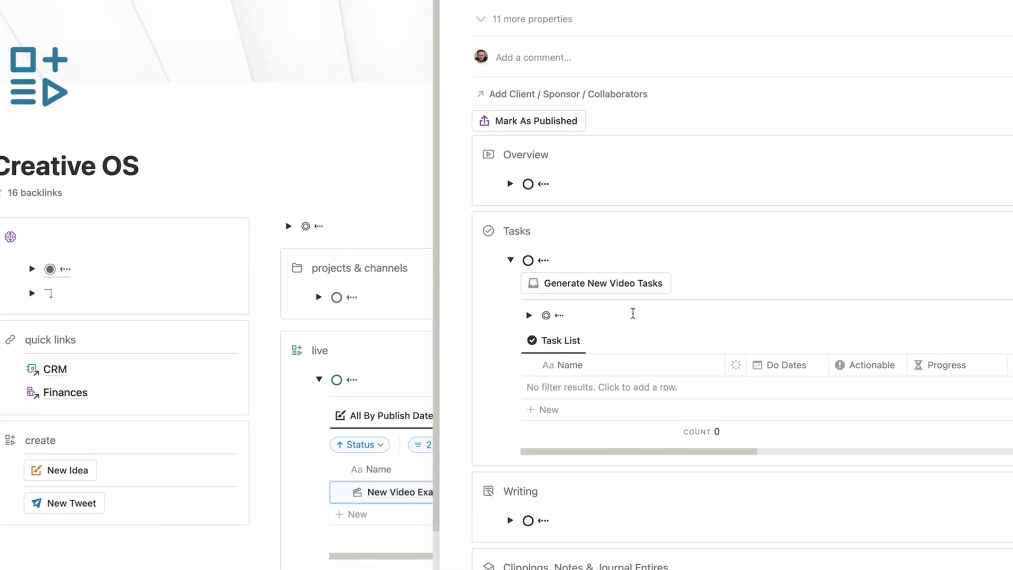
# Step: Open the Generate New Video Tasks button's settings and scroll through its steps
pyautogui.click(679, 281)
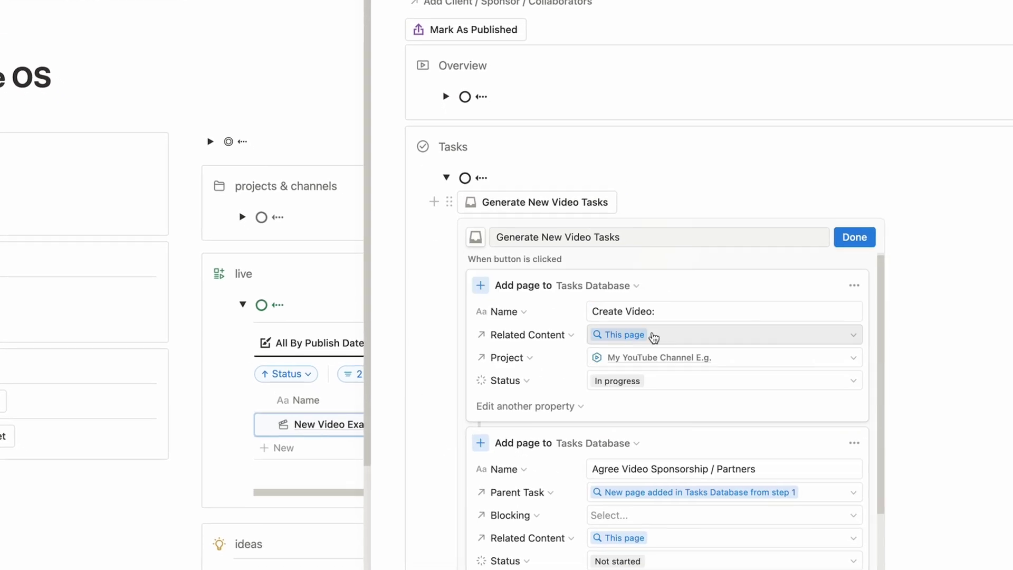
pyautogui.scroll(-3, 600, 457)
pyautogui.scroll(3, 563, 232)
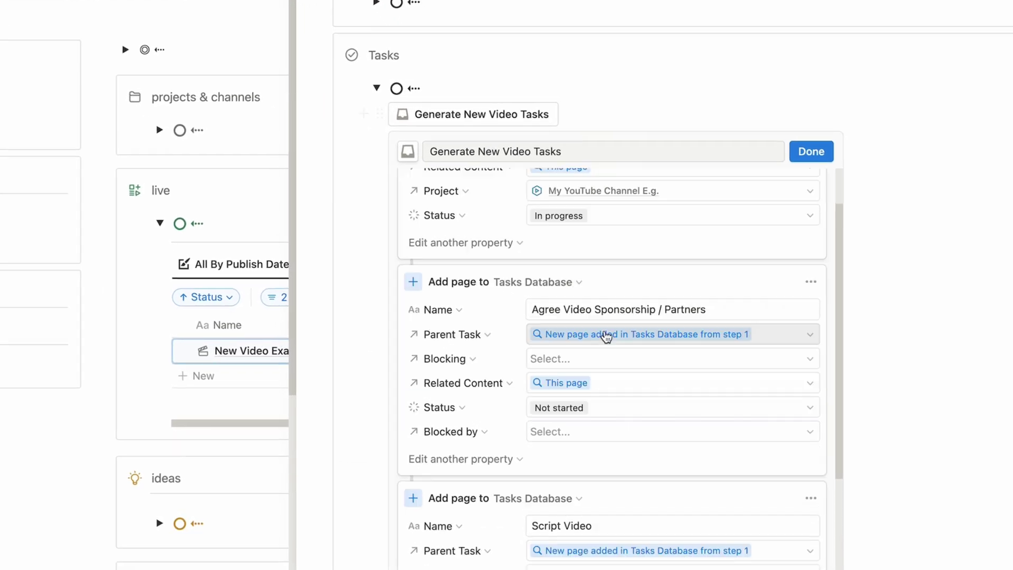
pyautogui.scroll(-10, 559, 292)
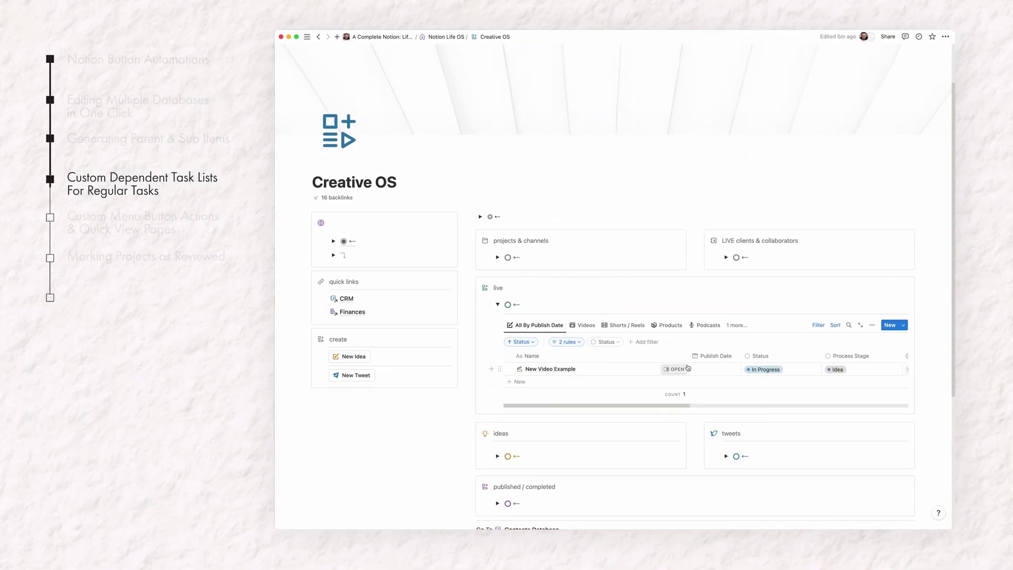
# Step: Preview New Video Example and review chained subtask steps like Script Video and Upload Rushes To Editor
pyautogui.click(686, 368)
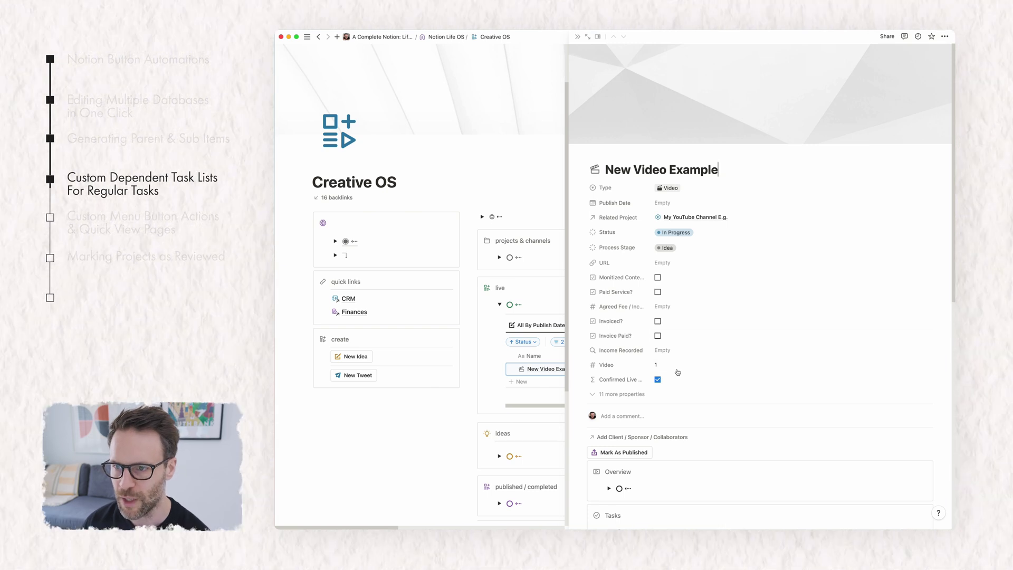
pyautogui.scroll(-2, 712, 333)
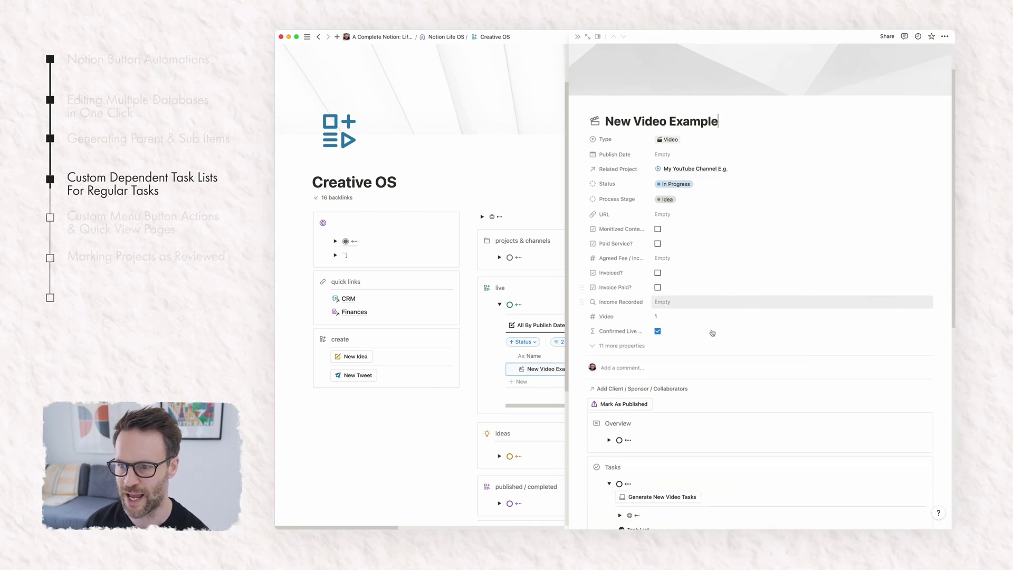
pyautogui.scroll(-8, 712, 333)
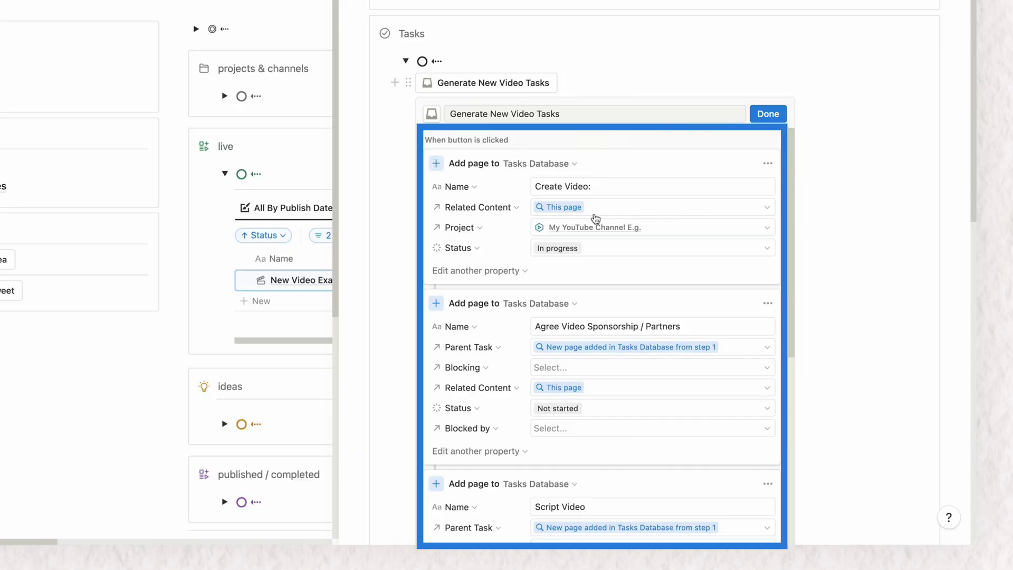
pyautogui.scroll(-5, 601, 259)
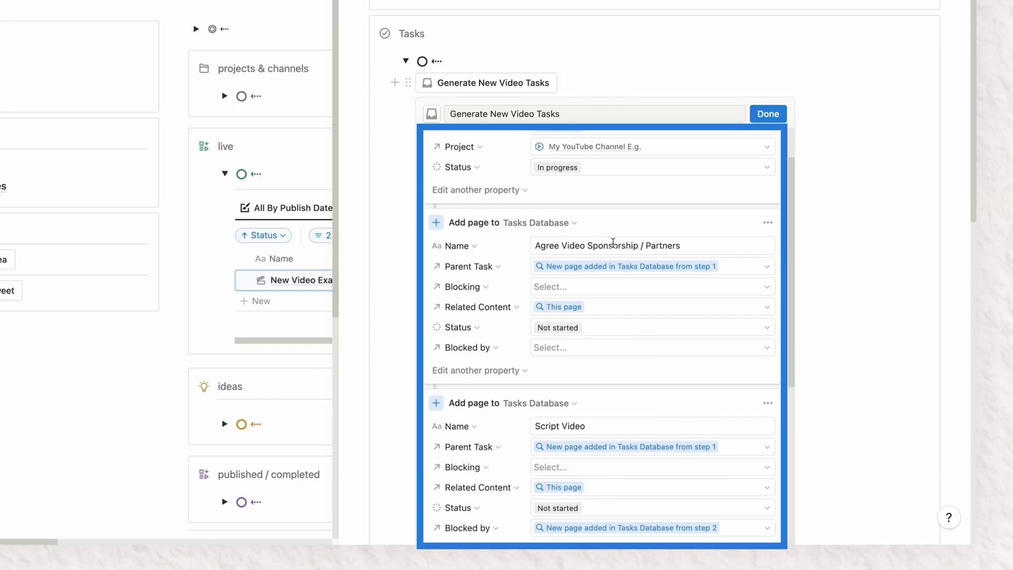
pyautogui.scroll(-2, 640, 328)
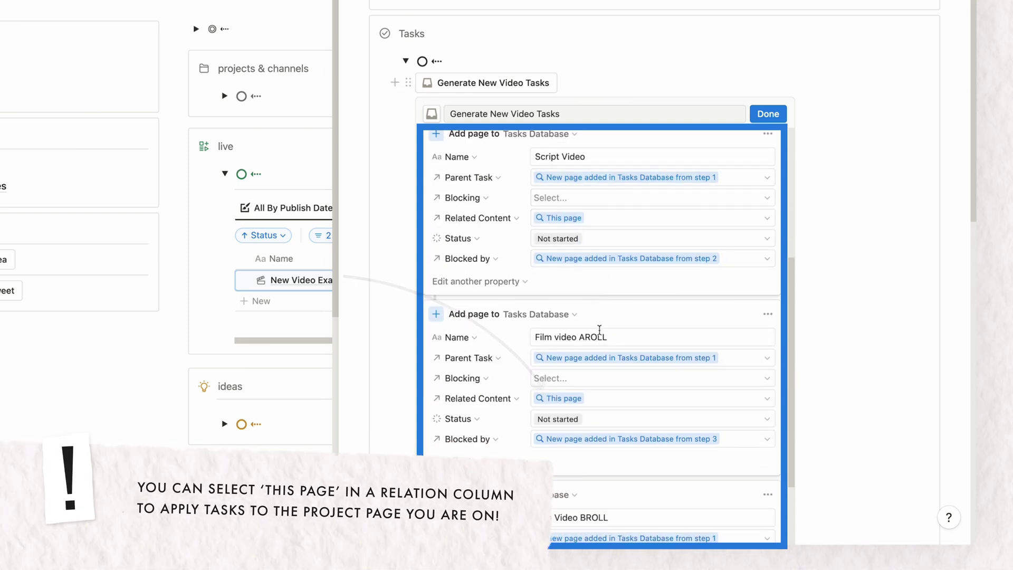
pyautogui.scroll(-6, 539, 335)
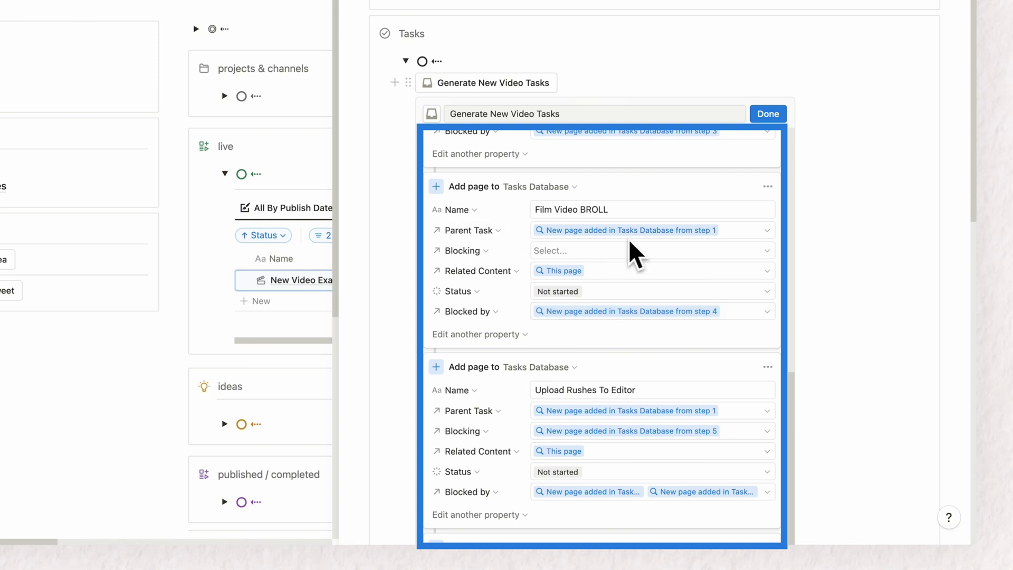
pyautogui.scroll(-4, 584, 260)
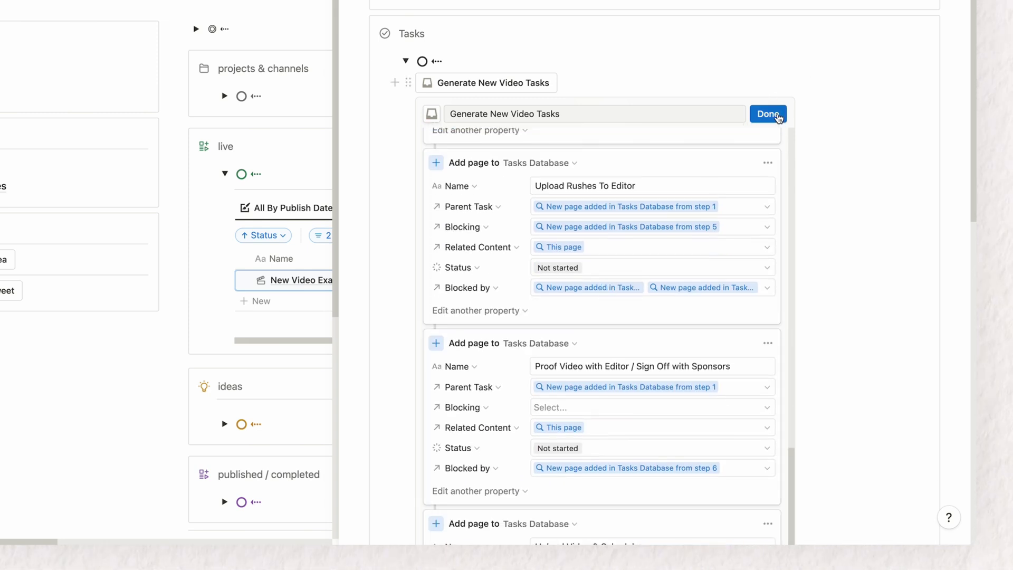
# Step: Save the button and run Generate New Video Tasks to create Create Video 1's task list
pyautogui.click(778, 115)
pyautogui.click(486, 83)
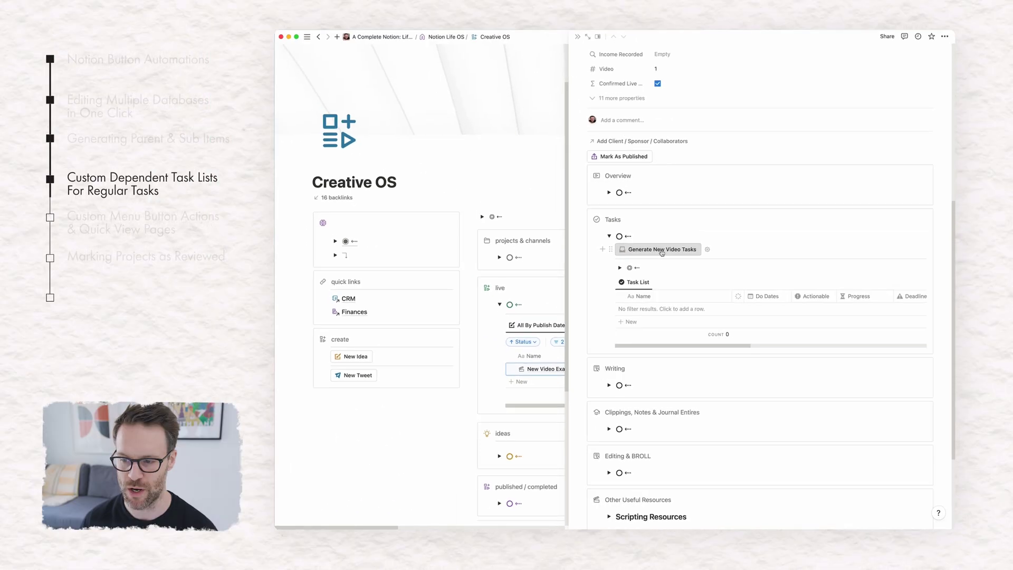
pyautogui.scroll(3, 617, 384)
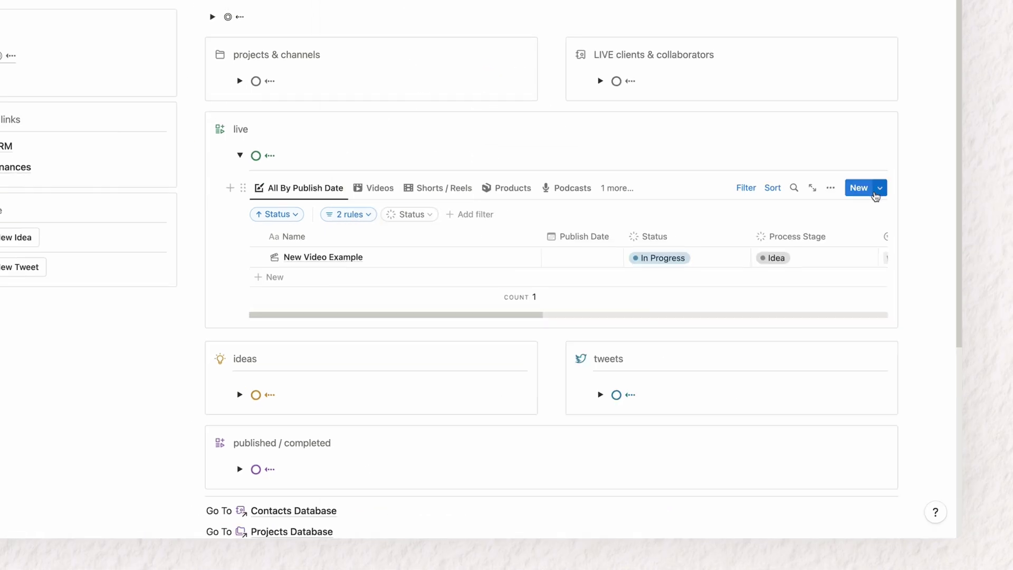
# Step: In the New Video Example peek, expand Create Video 1 and mark Script Video done
pyautogui.click(518, 258)
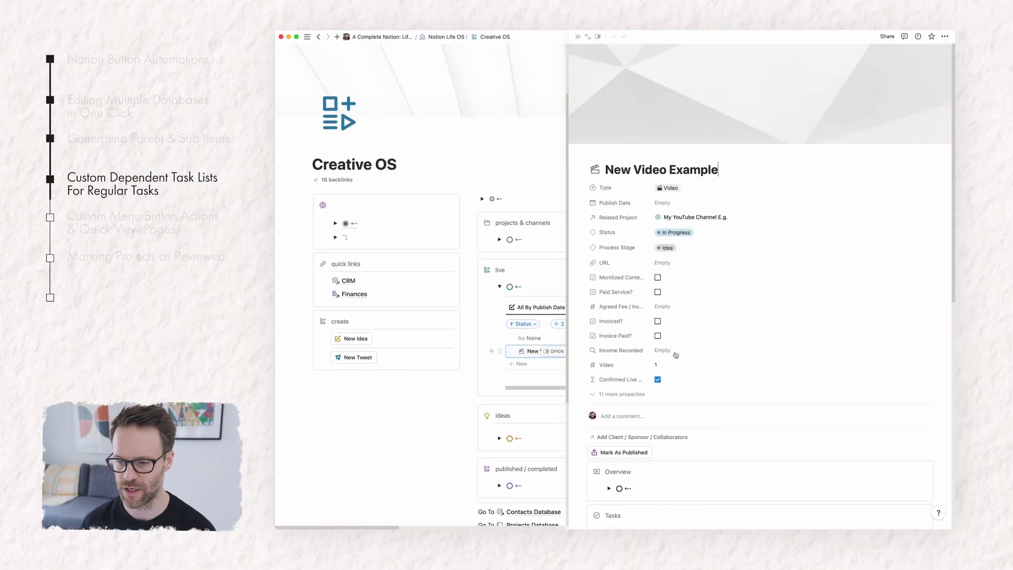
pyautogui.scroll(-5, 675, 355)
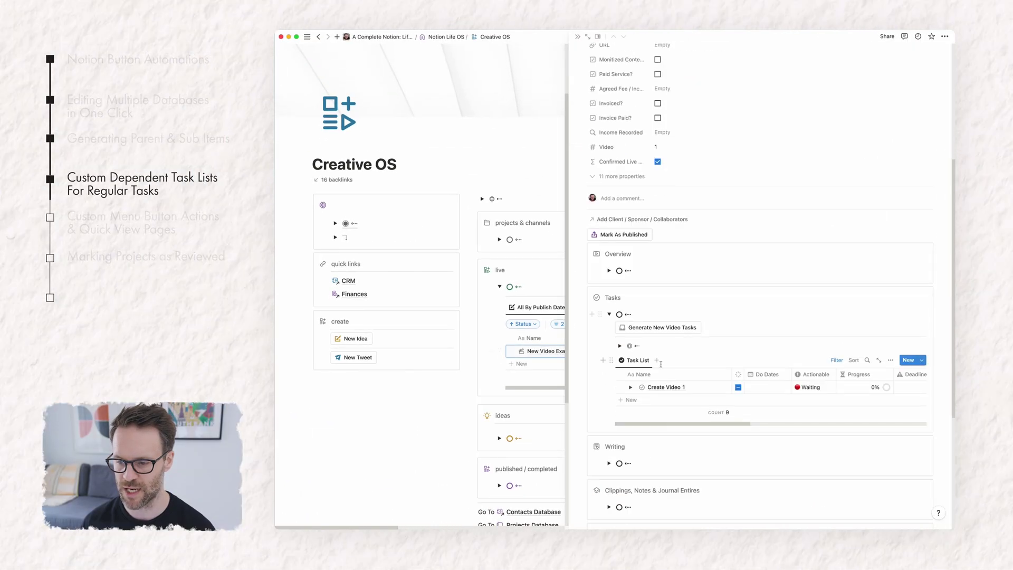
pyautogui.click(631, 388)
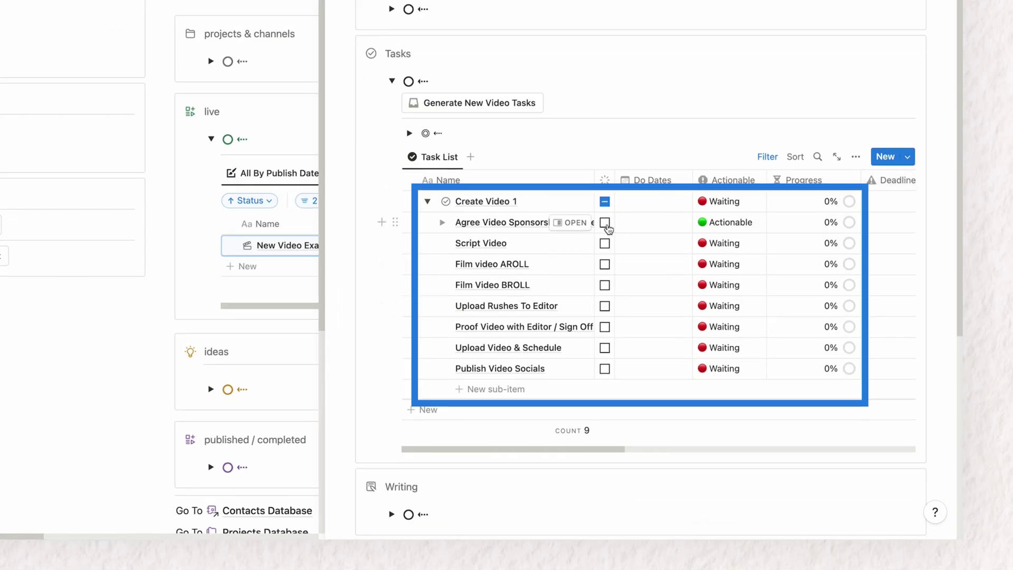
pyautogui.click(606, 244)
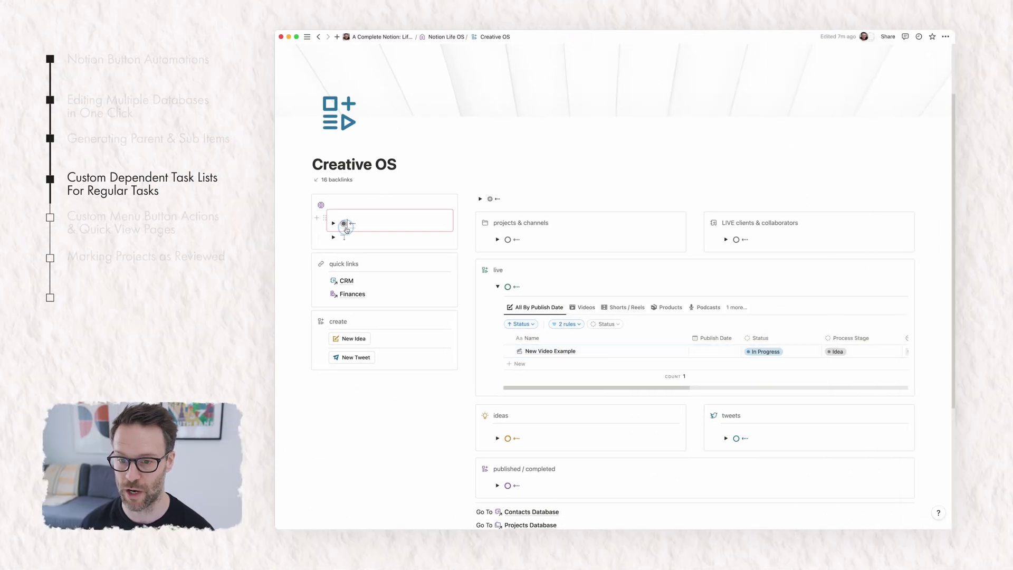
# Step: Show Create Video 1's sub-tasks under Today View's Do Today / Overdue tab
pyautogui.click(346, 230)
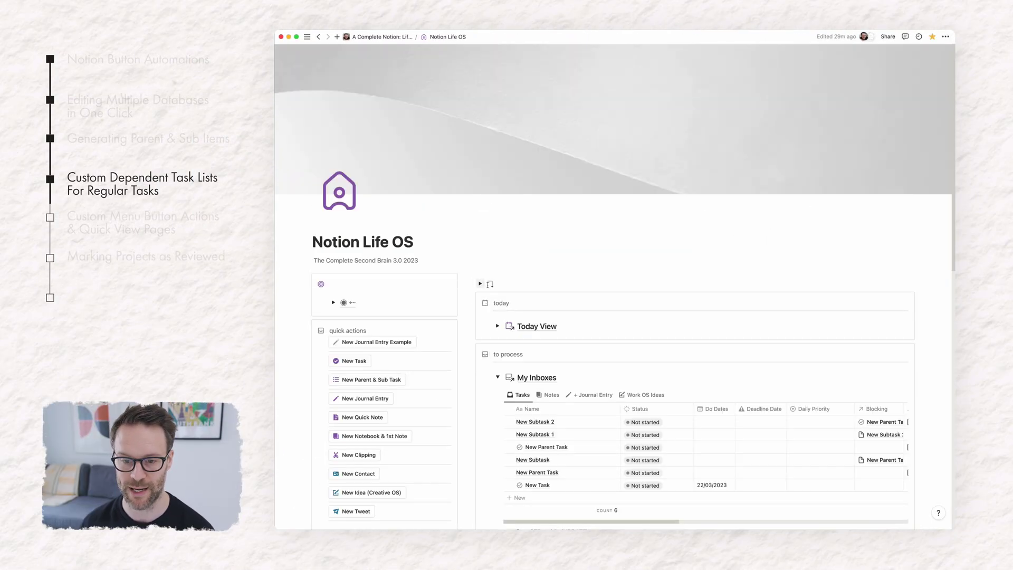
pyautogui.click(543, 325)
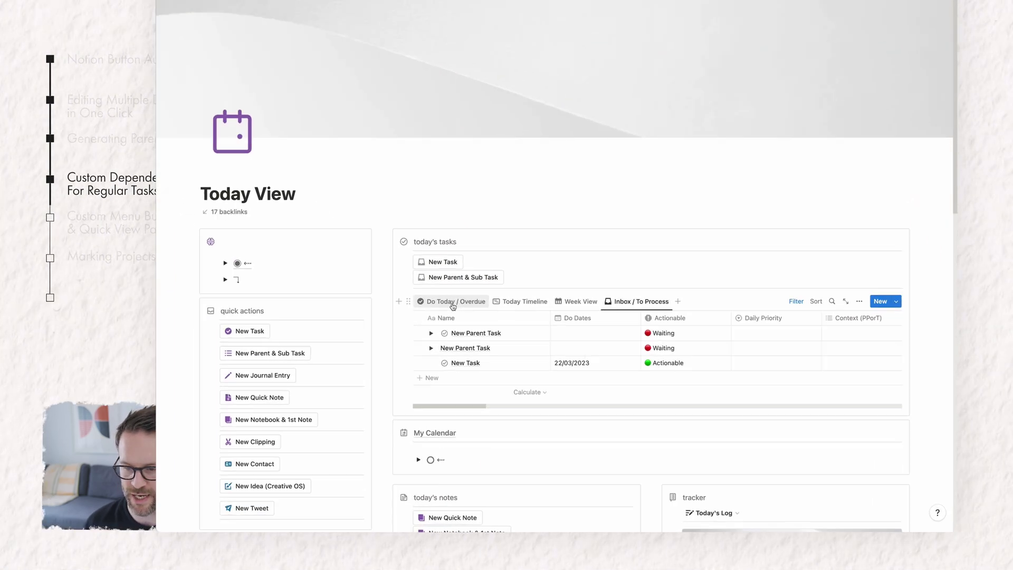
pyautogui.click(453, 305)
pyautogui.scroll(-2, 446, 377)
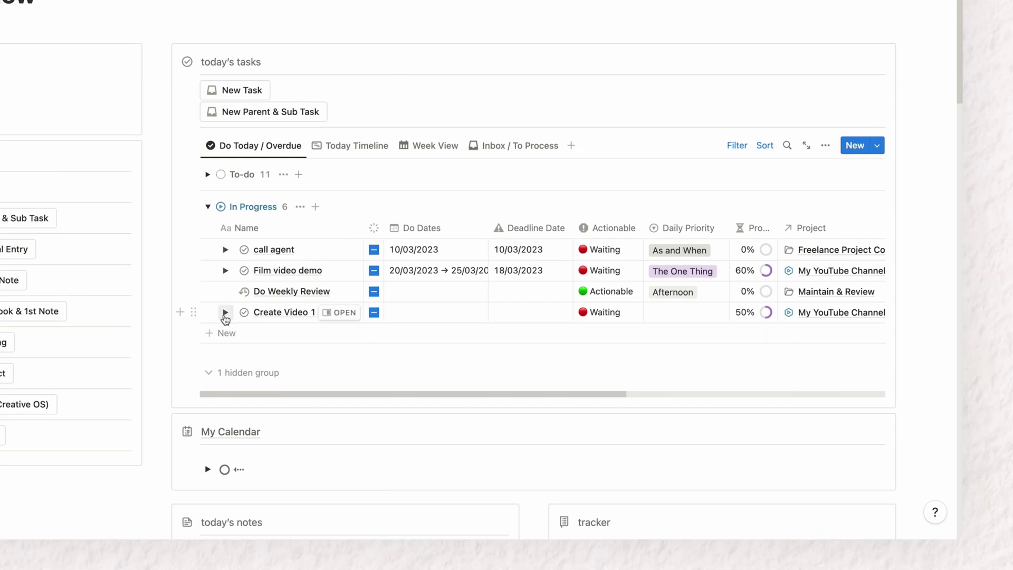
pyautogui.click(226, 317)
pyautogui.scroll(-1, 556, 327)
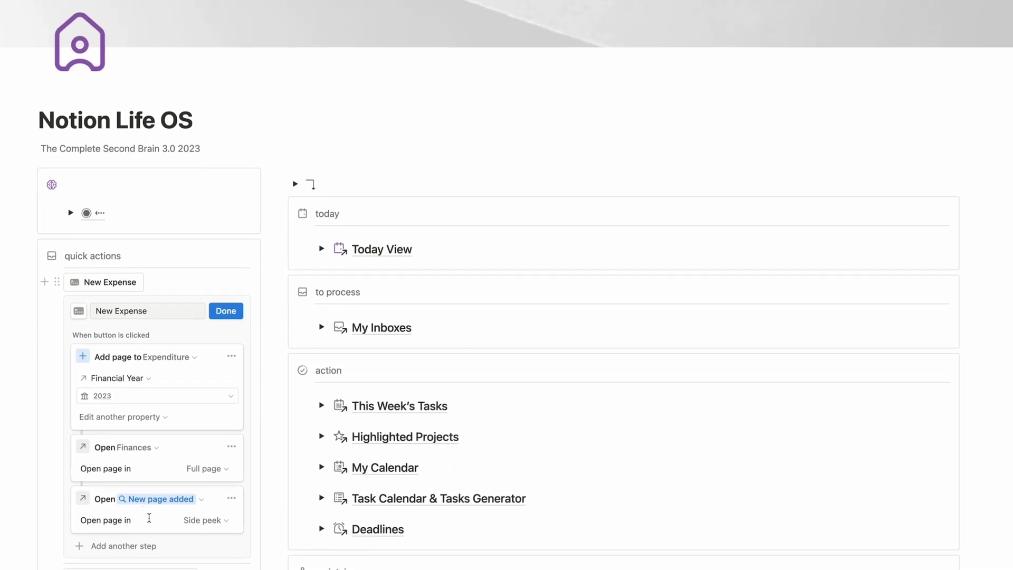
# Step: Run New Expense, then go to the Knowledge page from the menu
pyautogui.click(106, 299)
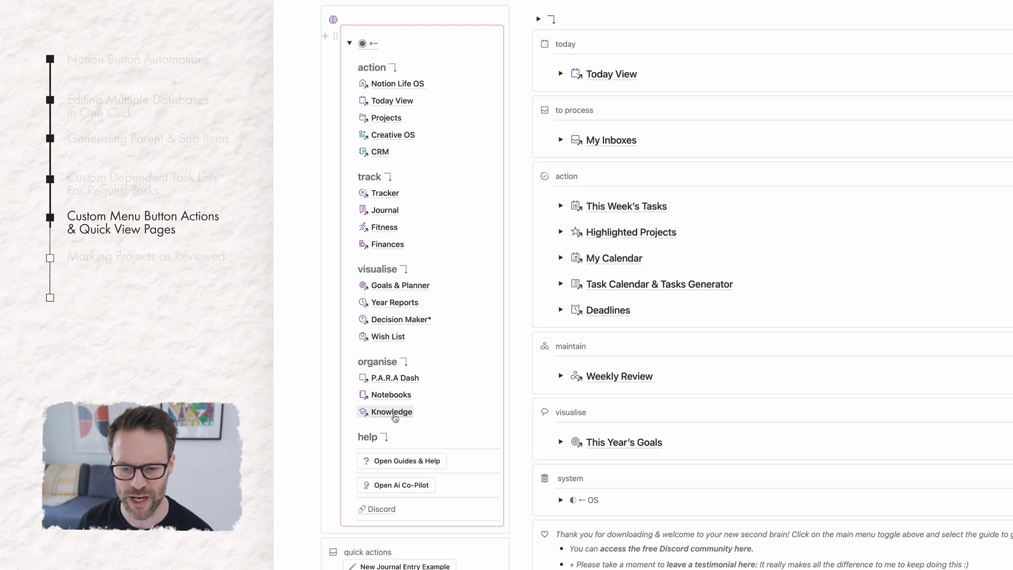
pyautogui.click(393, 412)
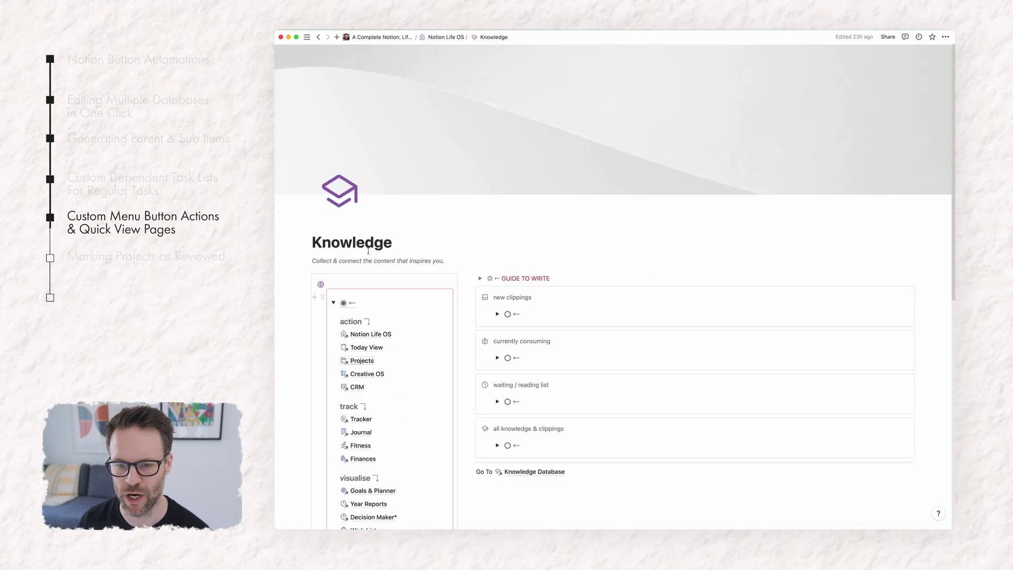
pyautogui.scroll(-5, 380, 343)
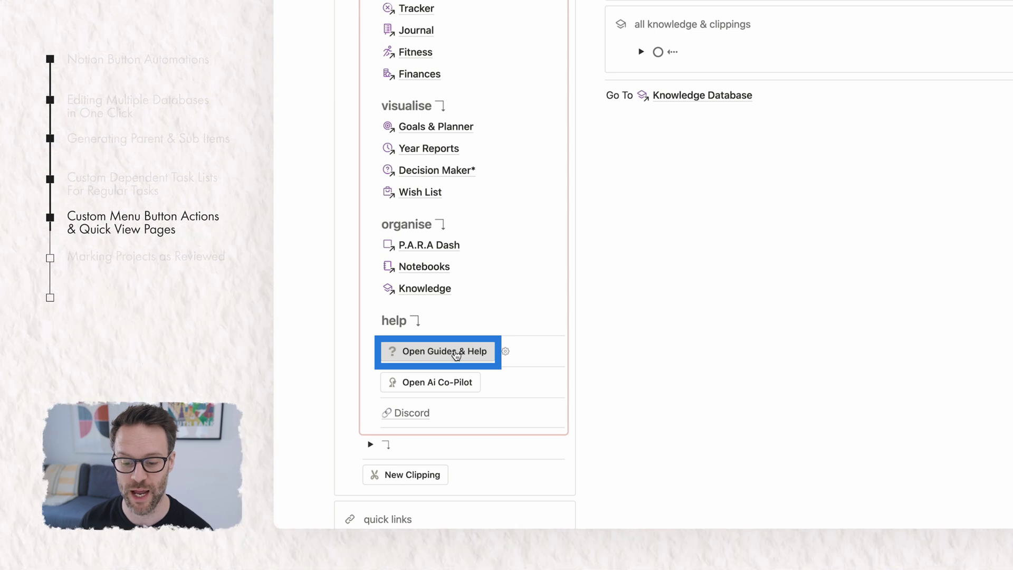
# Step: Preview the Life OS Guide via Open Guides & Help, then close the peek
pyautogui.click(457, 352)
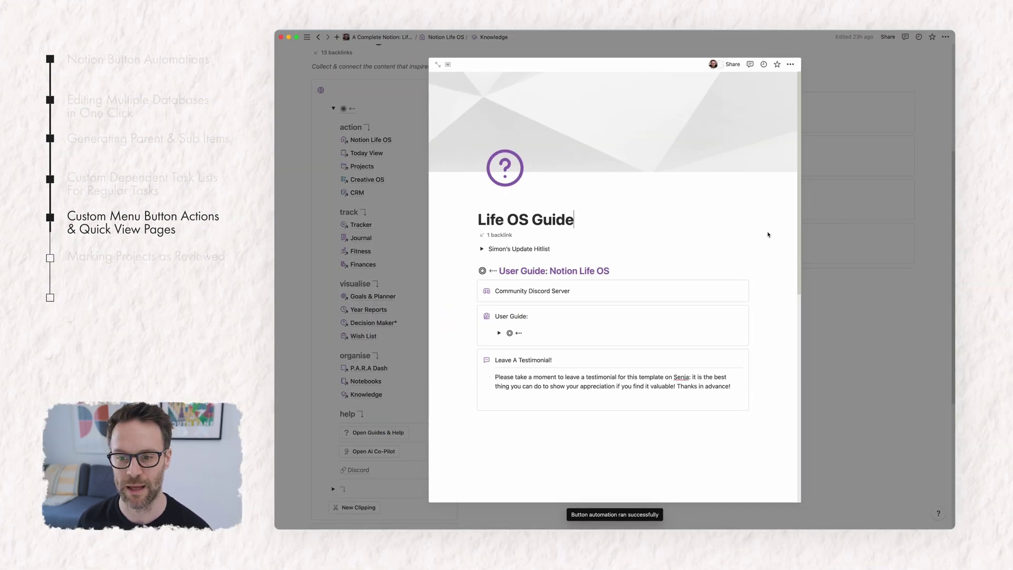
pyautogui.click(861, 303)
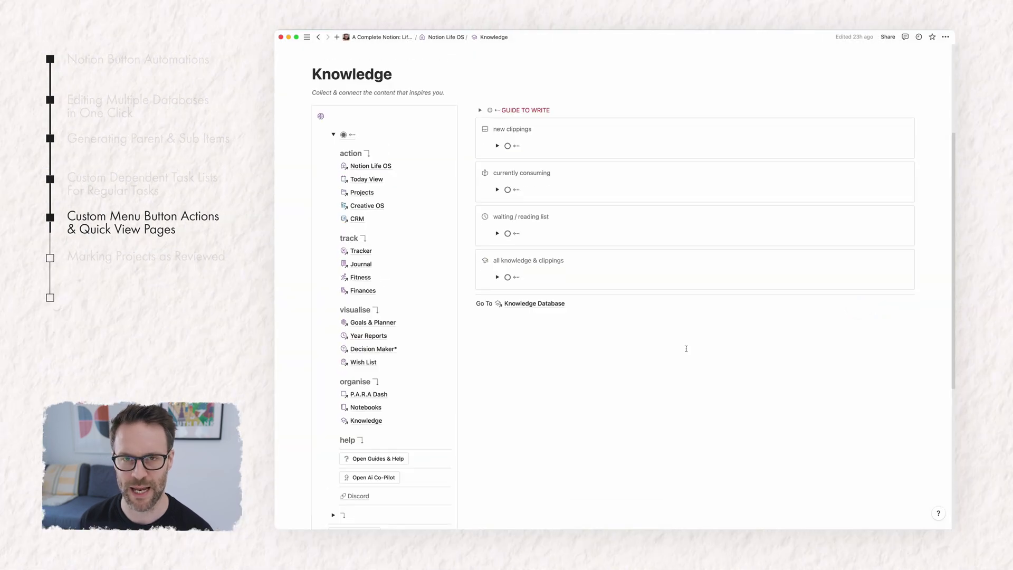
pyautogui.scroll(5, 685, 346)
pyautogui.scroll(-3, 360, 446)
pyautogui.scroll(-3, 394, 461)
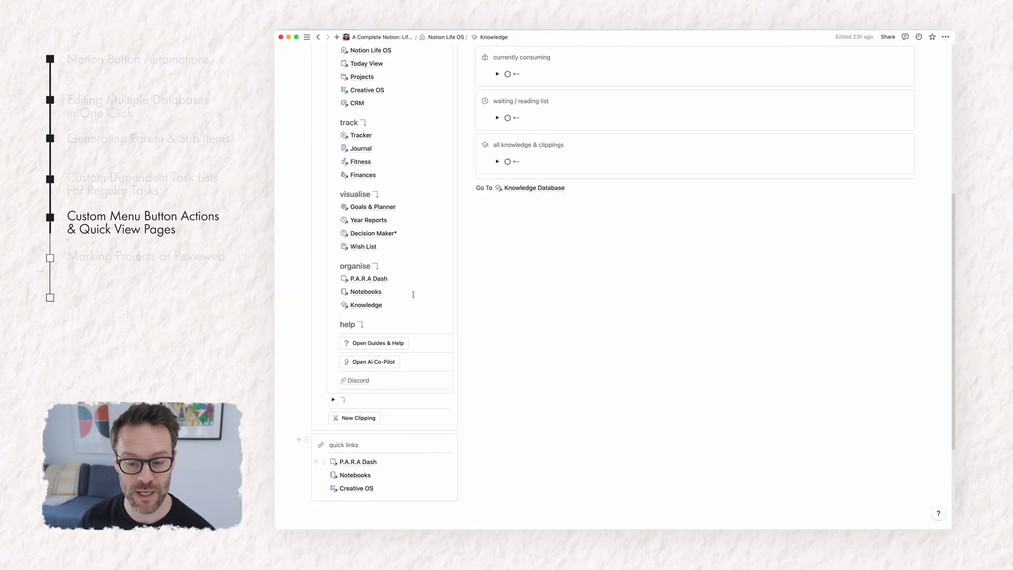
# Step: Insert a button named 'Quick Guide E.g.' on a new line under the help heading
pyautogui.click(389, 321)
pyautogui.press('Return')
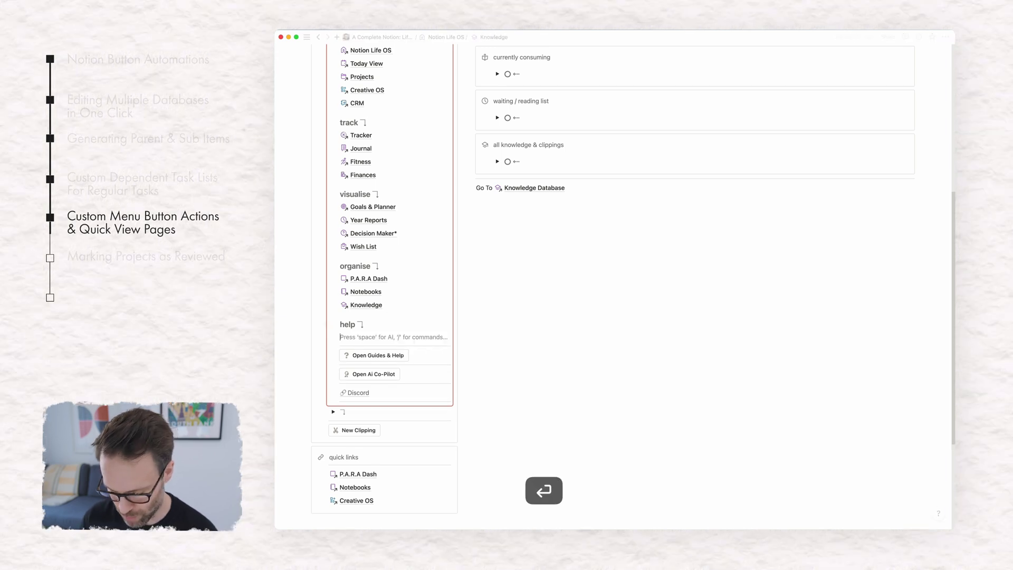
pyautogui.write('/but')
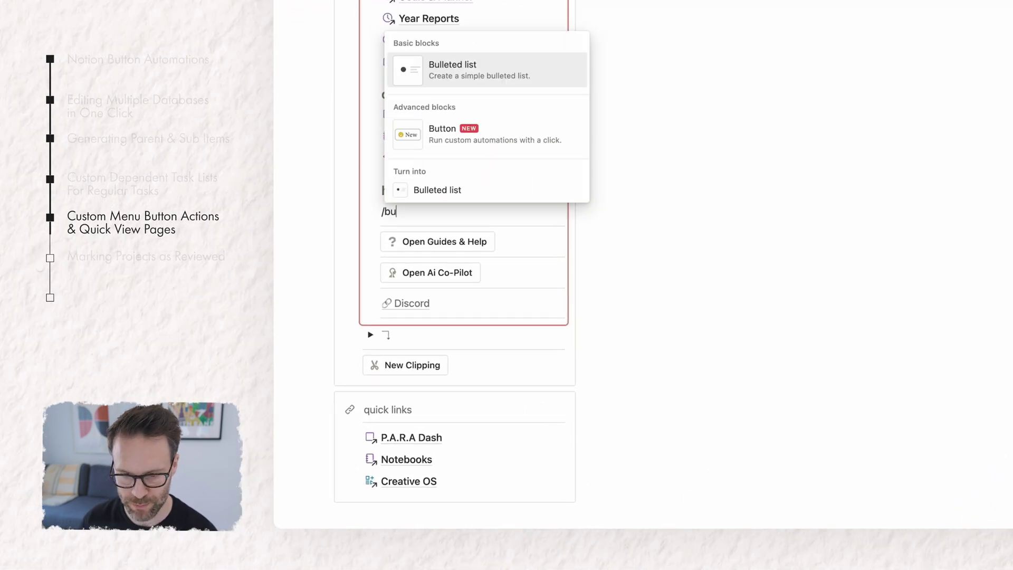
pyautogui.click(457, 178)
pyautogui.click(442, 243)
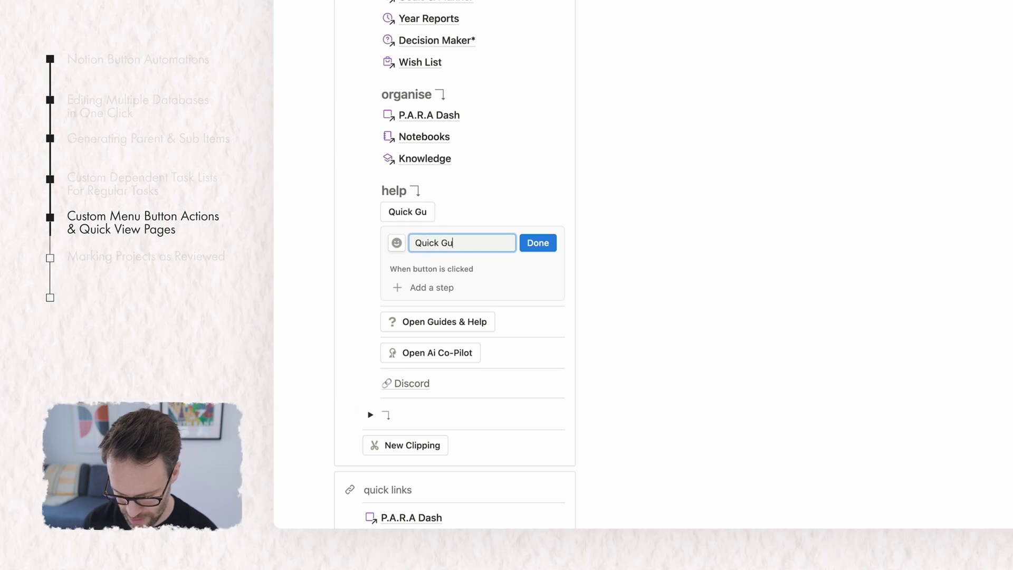
pyautogui.write('Quick Guide E.g.')
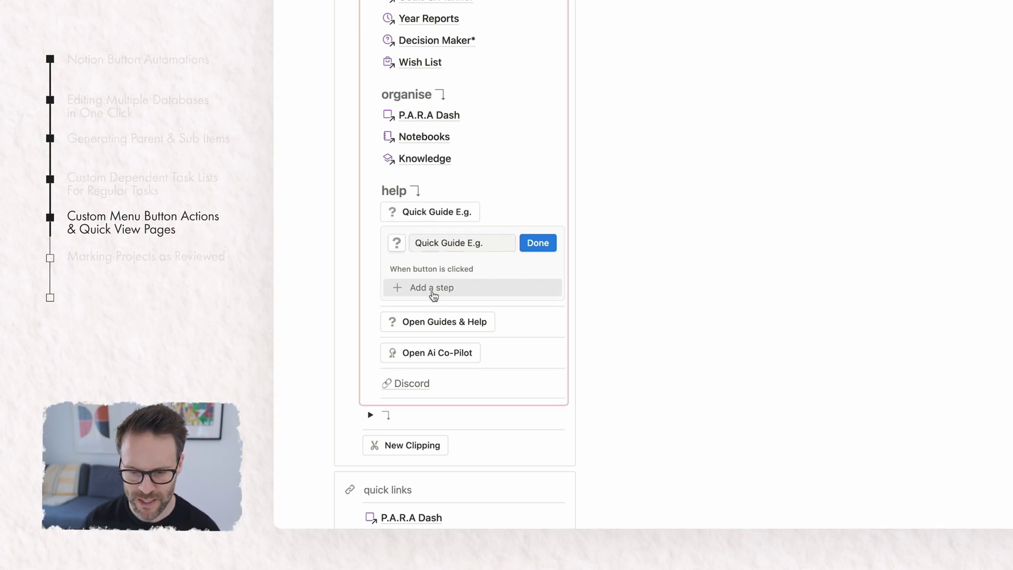
# Step: Make the button open the Life OS Guide page, test it, and return to Notion Life OS
pyautogui.click(431, 288)
pyautogui.click(443, 380)
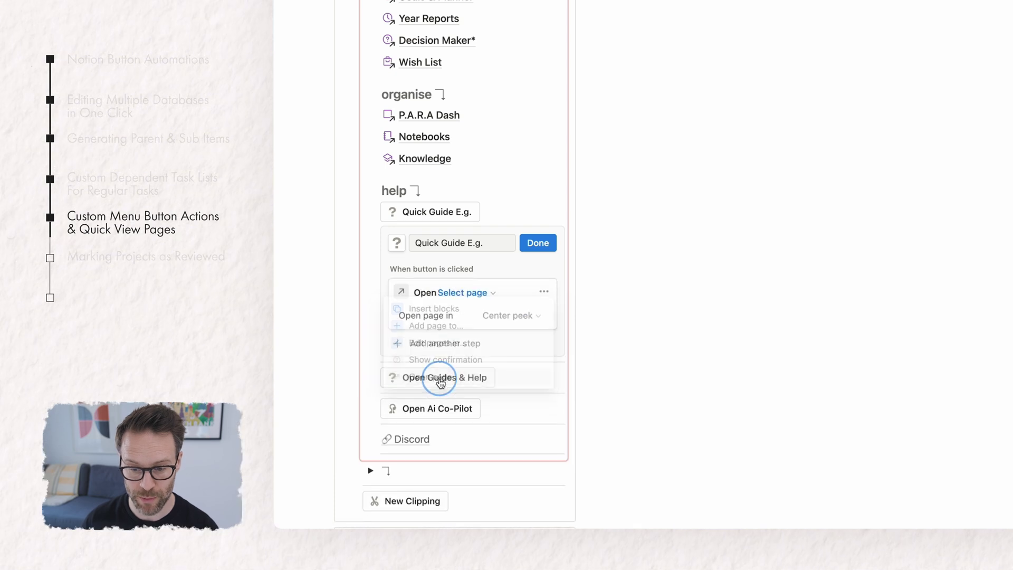
pyautogui.click(489, 304)
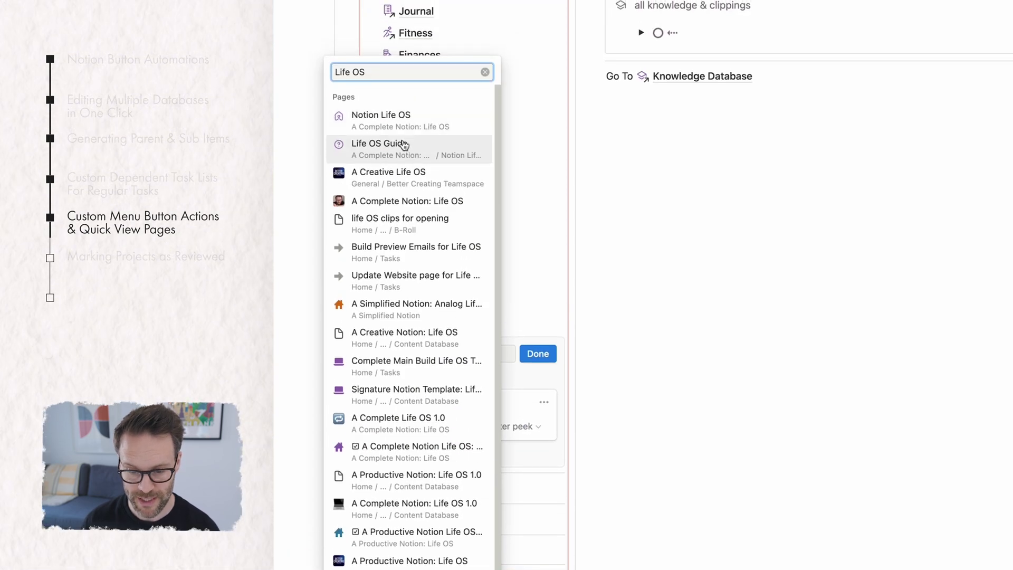
pyautogui.click(403, 140)
pyautogui.click(537, 353)
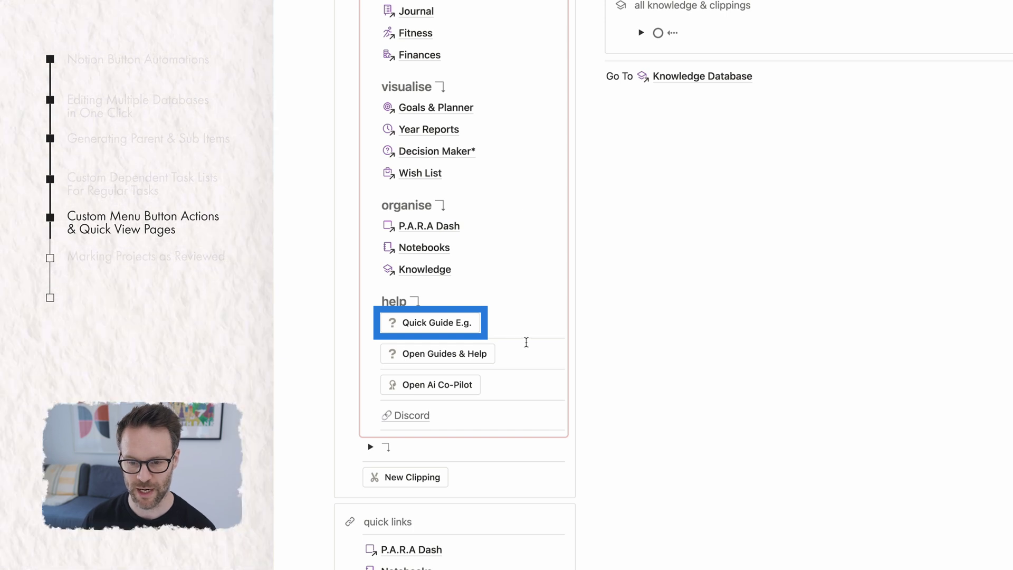
pyautogui.click(445, 327)
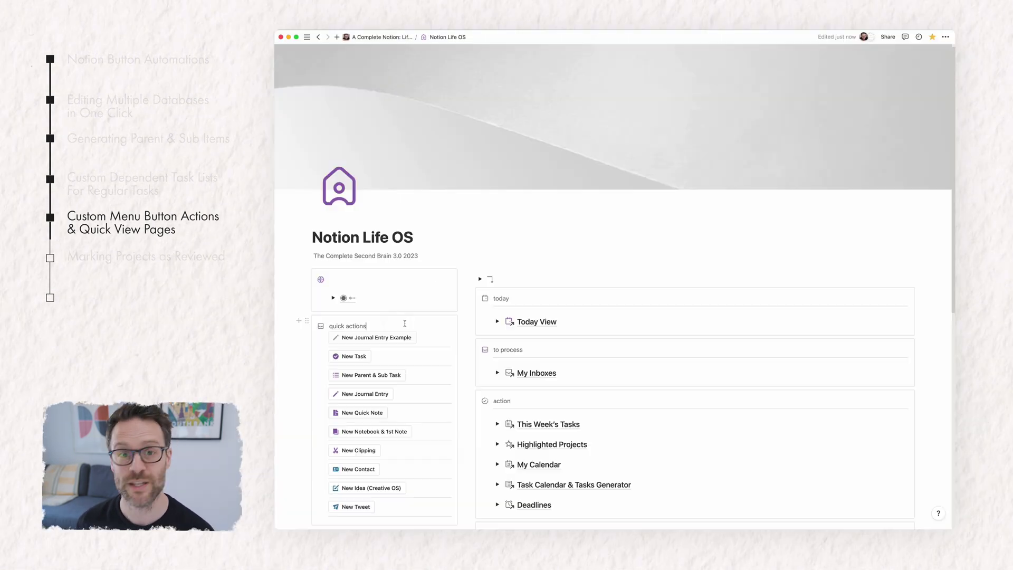
pyautogui.press('Return')
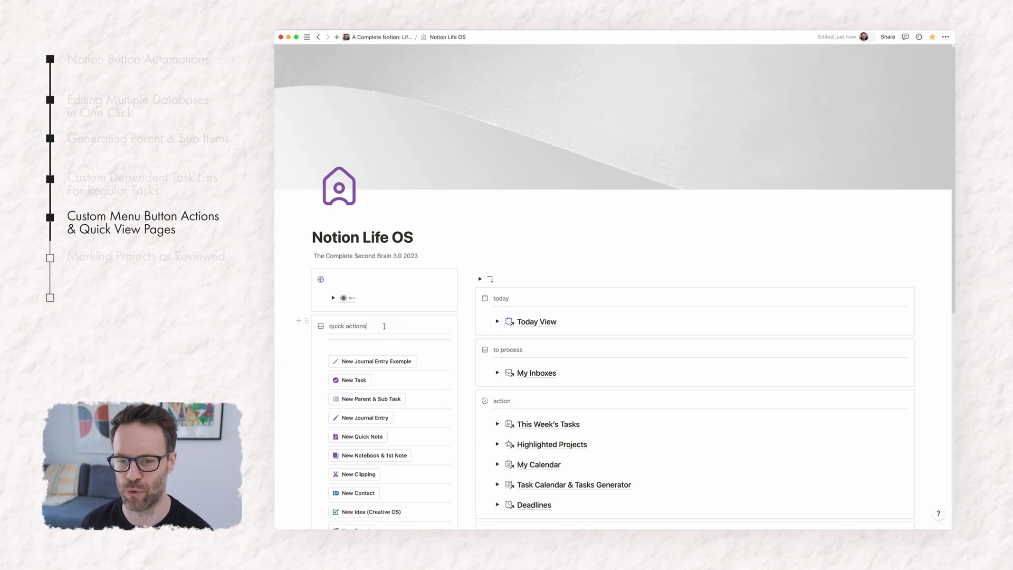
# Step: Insert a button under quick actions that adds a page to the Expenditure database
pyautogui.press('Return')
pyautogui.moveTo(334, 349); pyautogui.dragTo(338, 352)
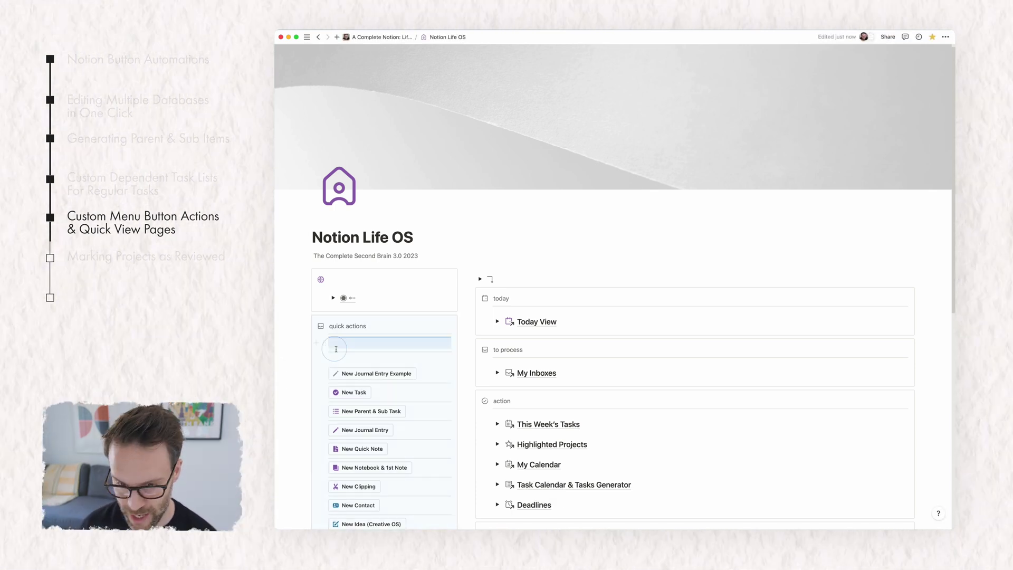
pyautogui.click(337, 342)
pyautogui.write('/butt')
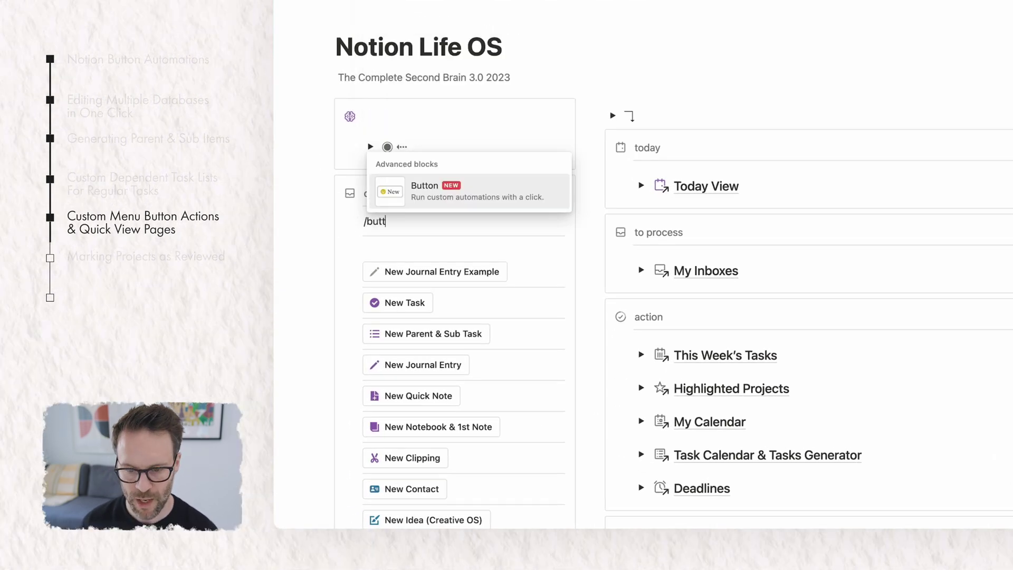
pyautogui.press('Return')
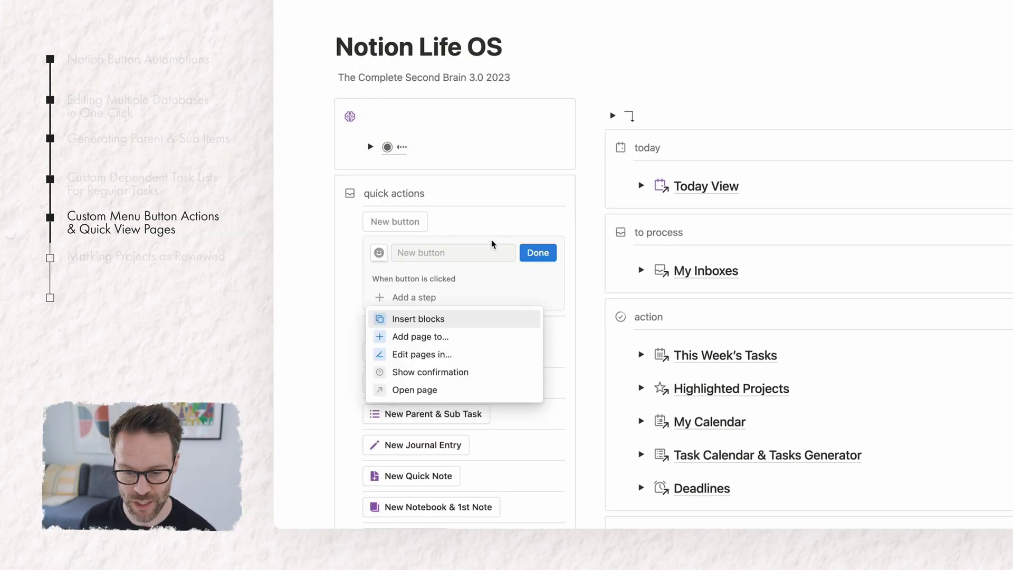
pyautogui.click(427, 342)
pyautogui.write('Expend')
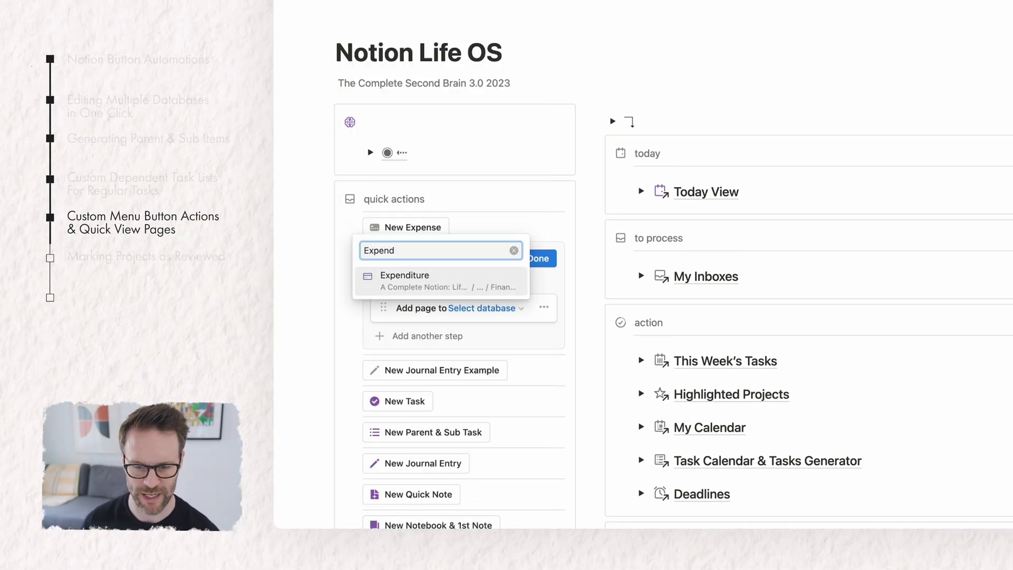
pyautogui.click(417, 289)
# Step: Add a step opening the Finances page and set new entries' Financial Year to 2023
pyautogui.click(425, 398)
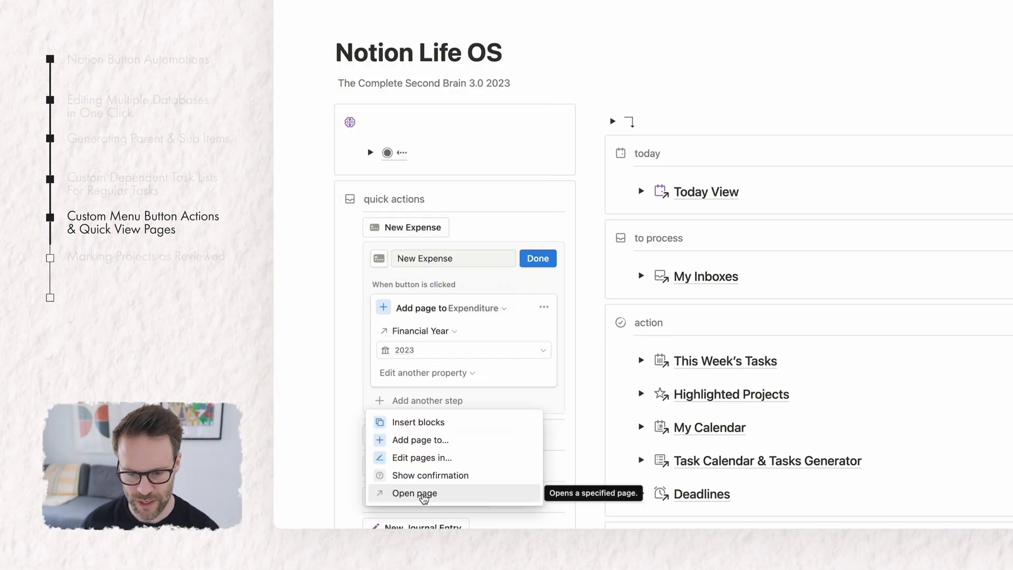
pyautogui.click(444, 492)
pyautogui.click(460, 413)
pyautogui.write('Finac')
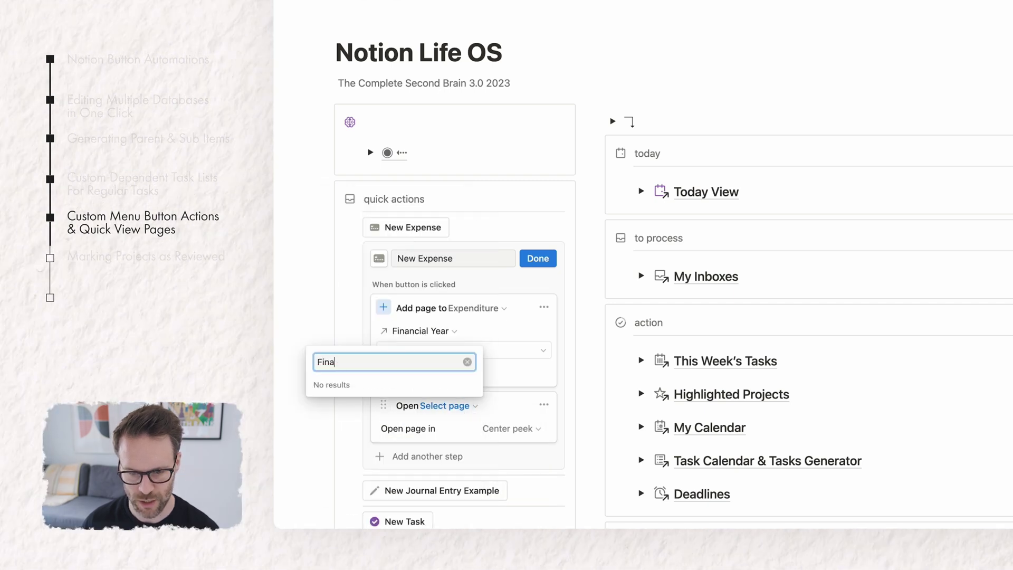
pyautogui.click(368, 101)
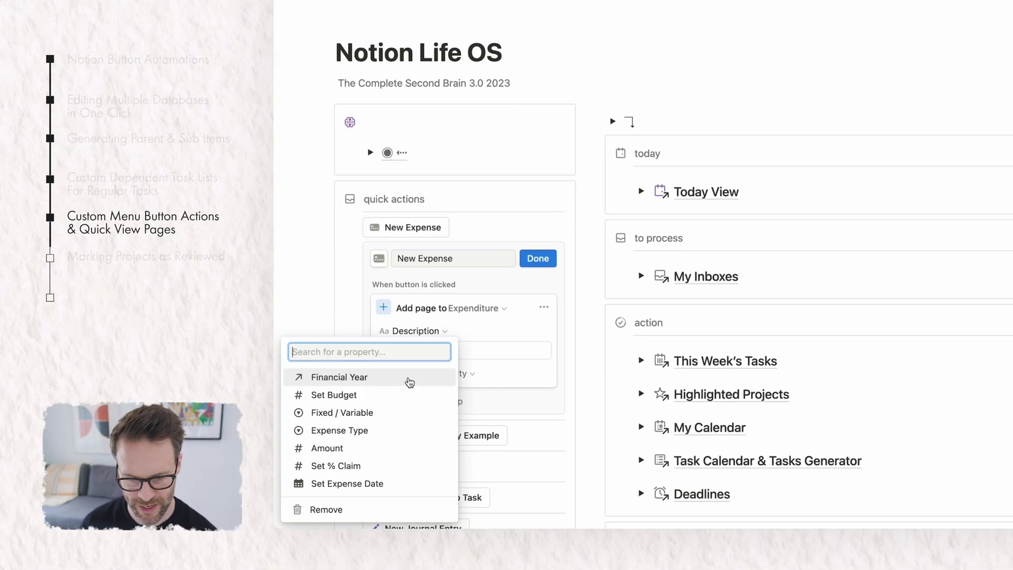
pyautogui.click(412, 376)
pyautogui.click(474, 354)
pyautogui.click(446, 419)
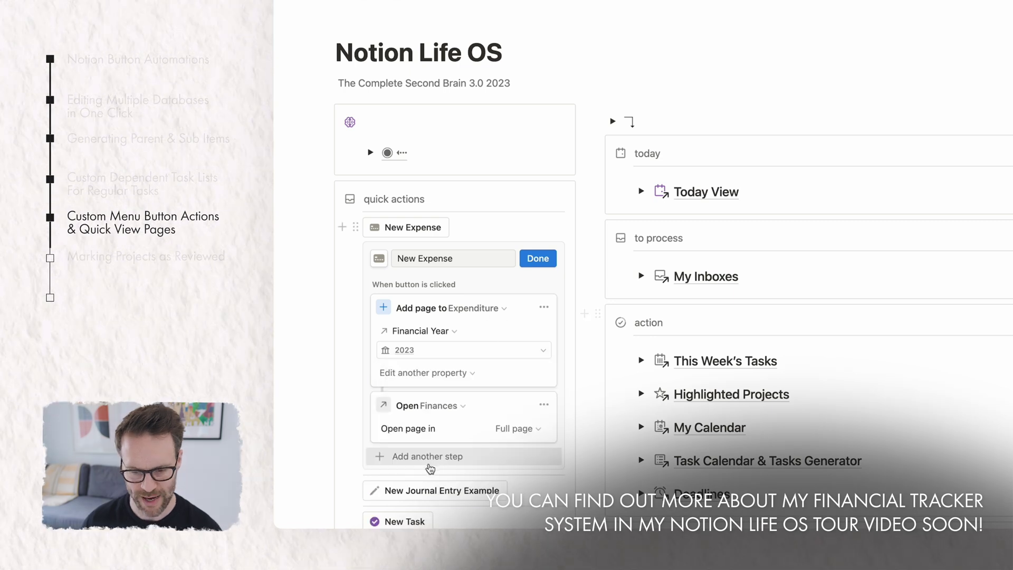
# Step: Add a step opening the newly added expense page in Side peek
pyautogui.click(432, 457)
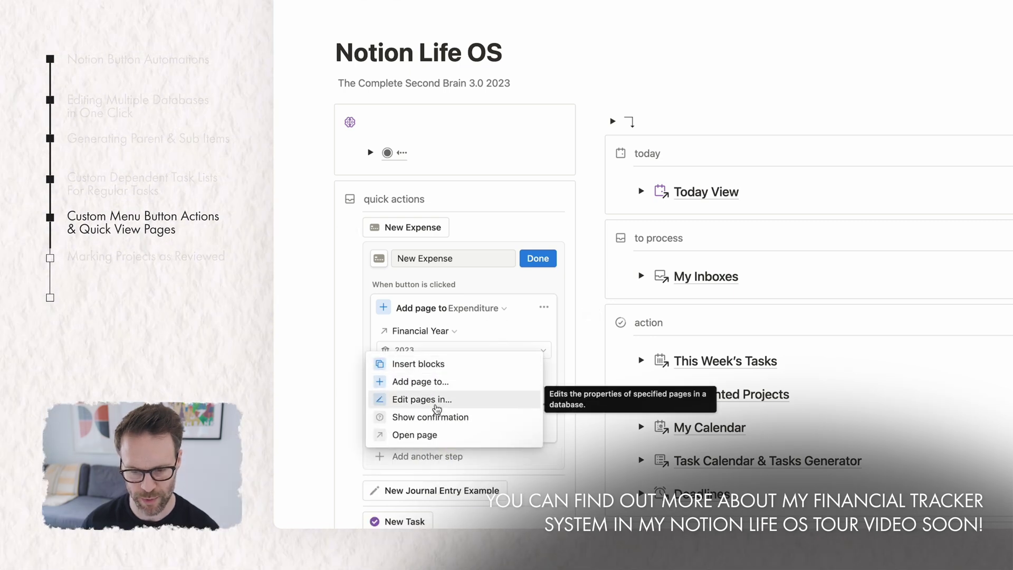
pyautogui.click(416, 435)
pyautogui.click(461, 462)
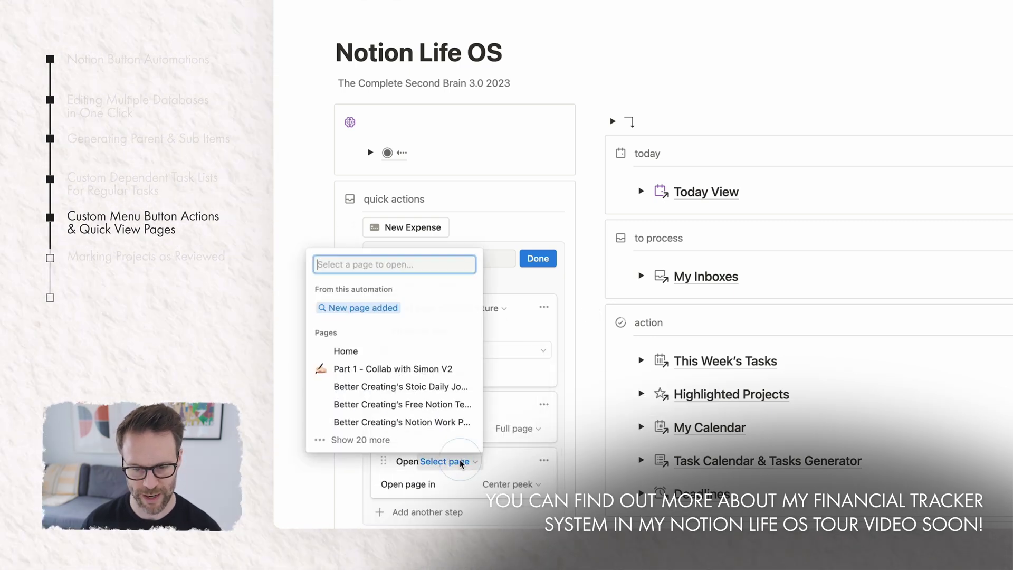
pyautogui.click(362, 309)
pyautogui.click(510, 484)
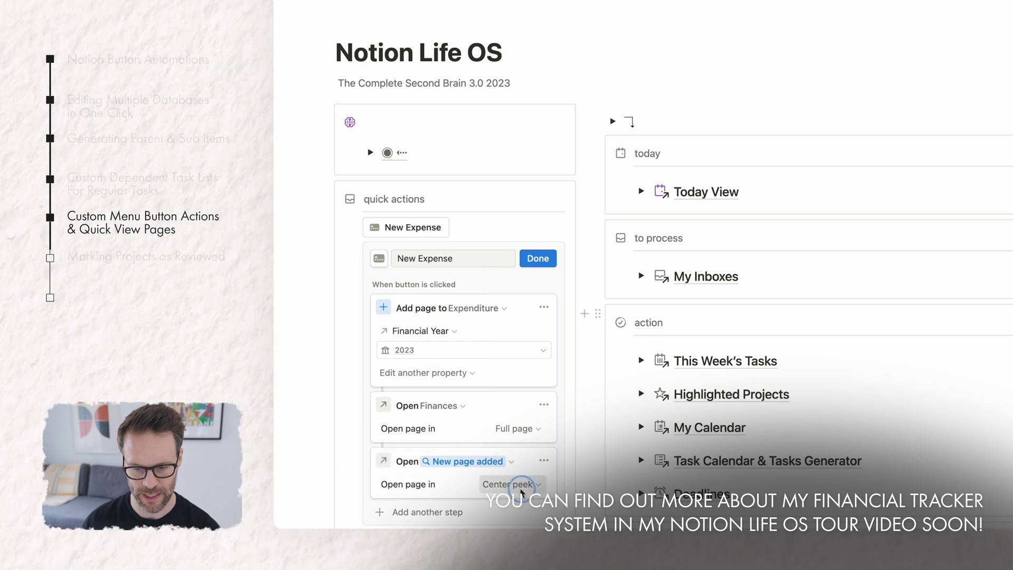
pyautogui.click(445, 374)
pyautogui.scroll(-2, 431, 434)
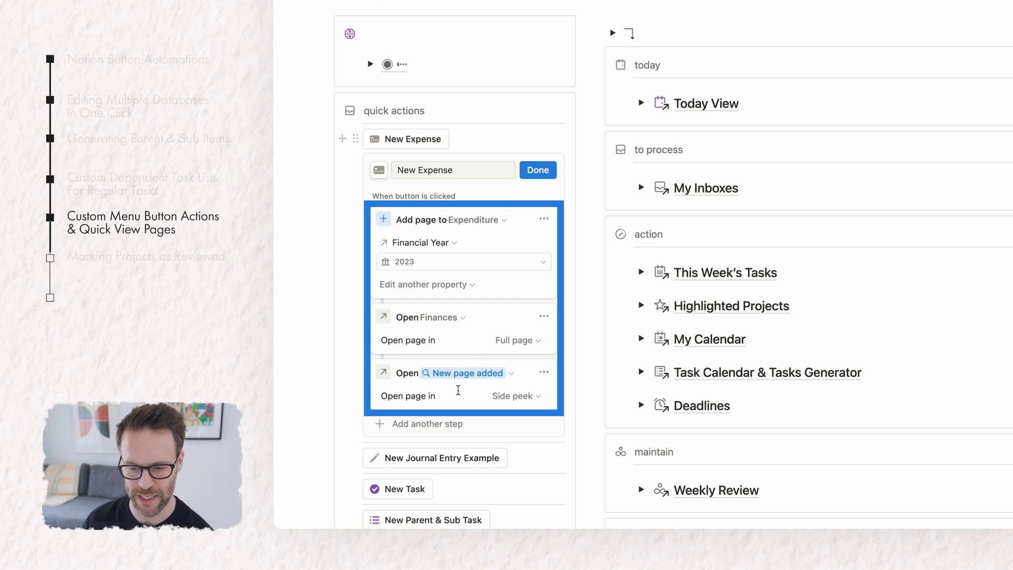
# Step: Run the New Expense button and apply the New Expense template to the new entry
pyautogui.click(531, 171)
pyautogui.click(443, 139)
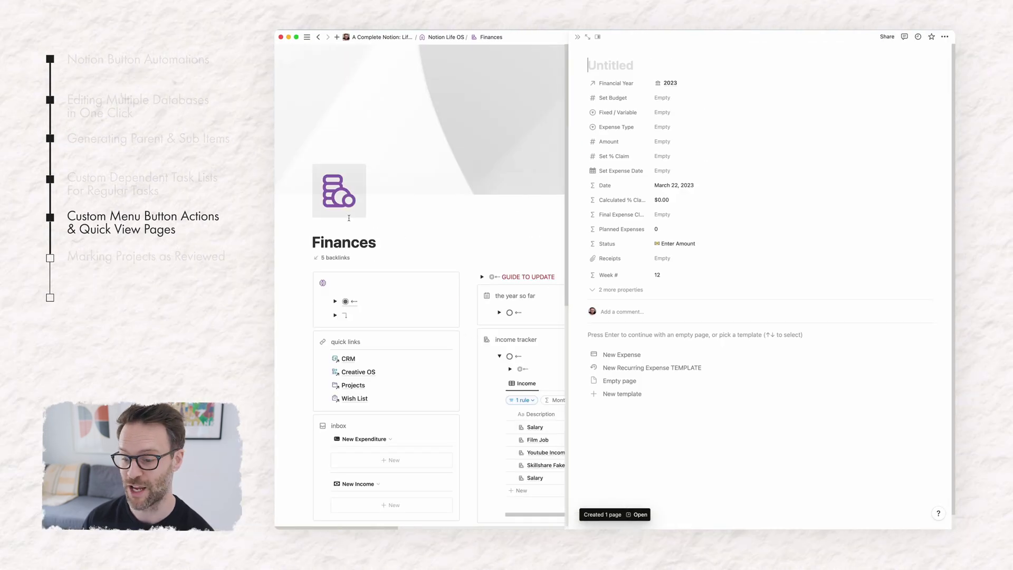
pyautogui.click(612, 354)
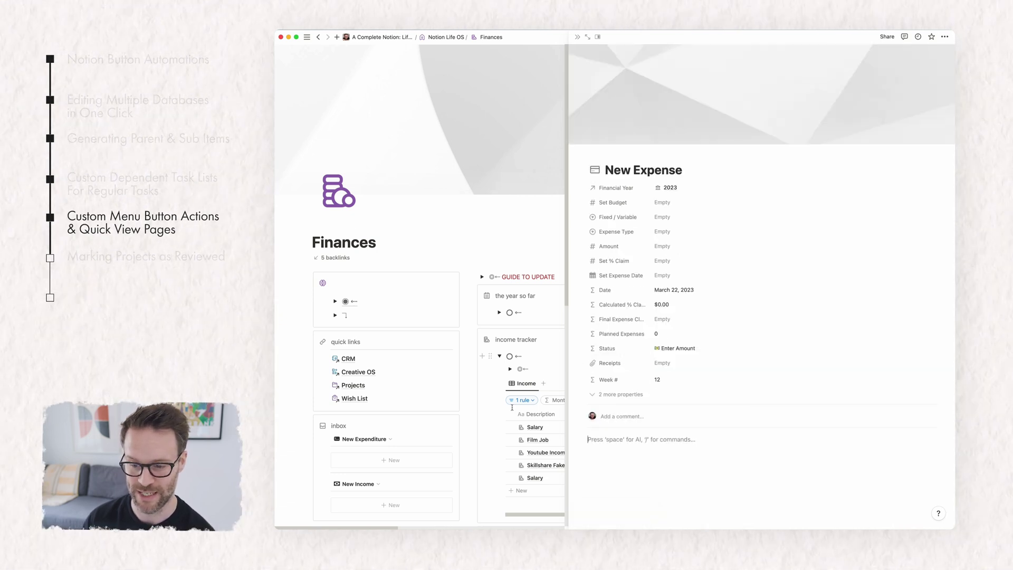
pyautogui.scroll(-5, 527, 369)
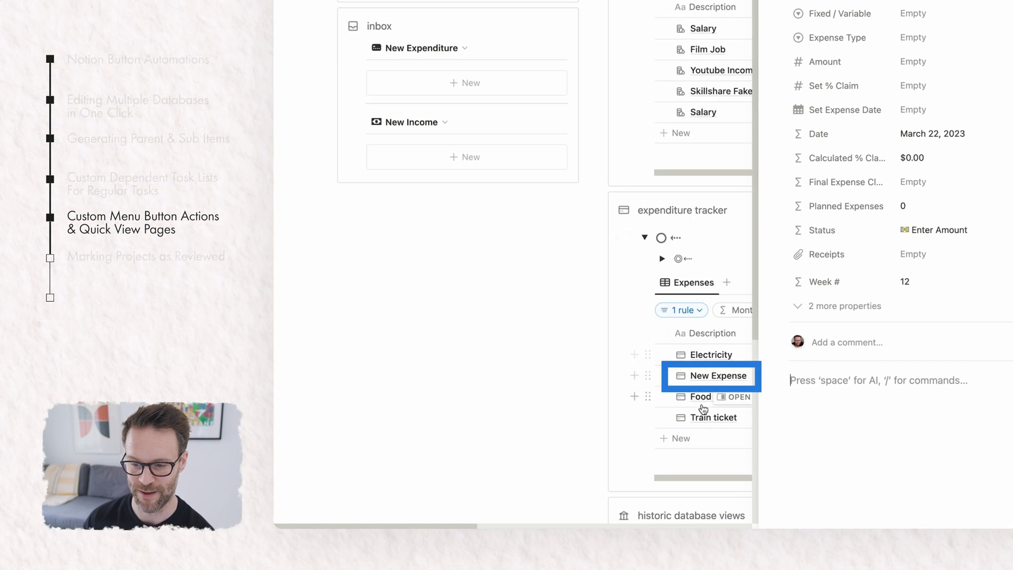
pyautogui.scroll(6, 698, 184)
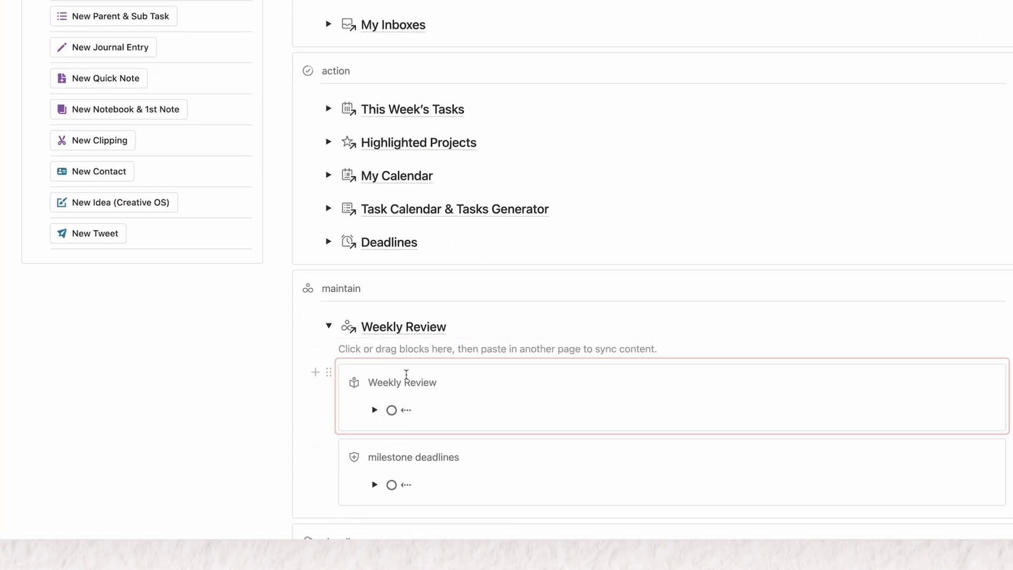
# Step: Open the Weekly Review page and expand its toggle to reveal the Due For Review gallery
pyautogui.click(405, 327)
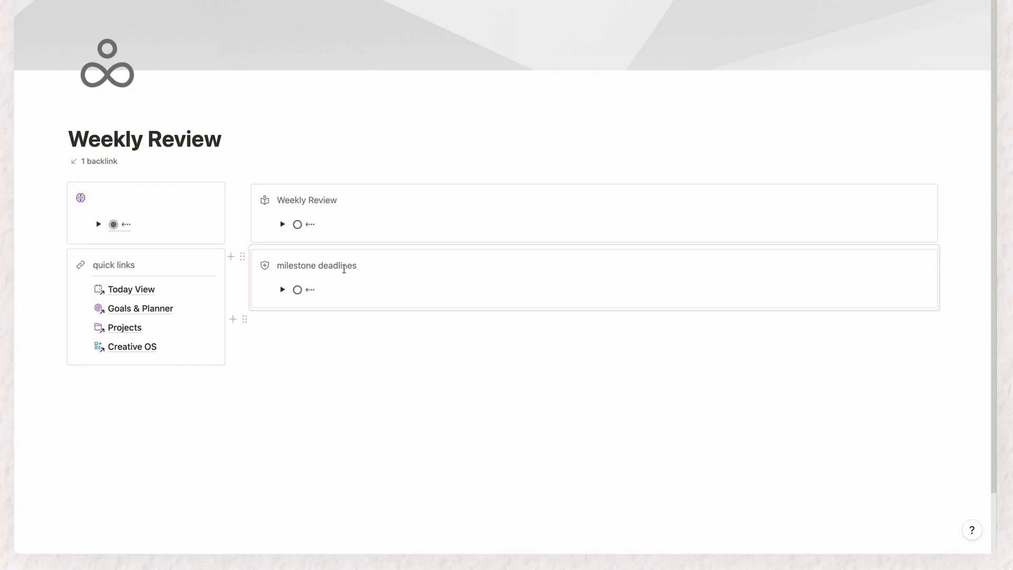
pyautogui.click(283, 224)
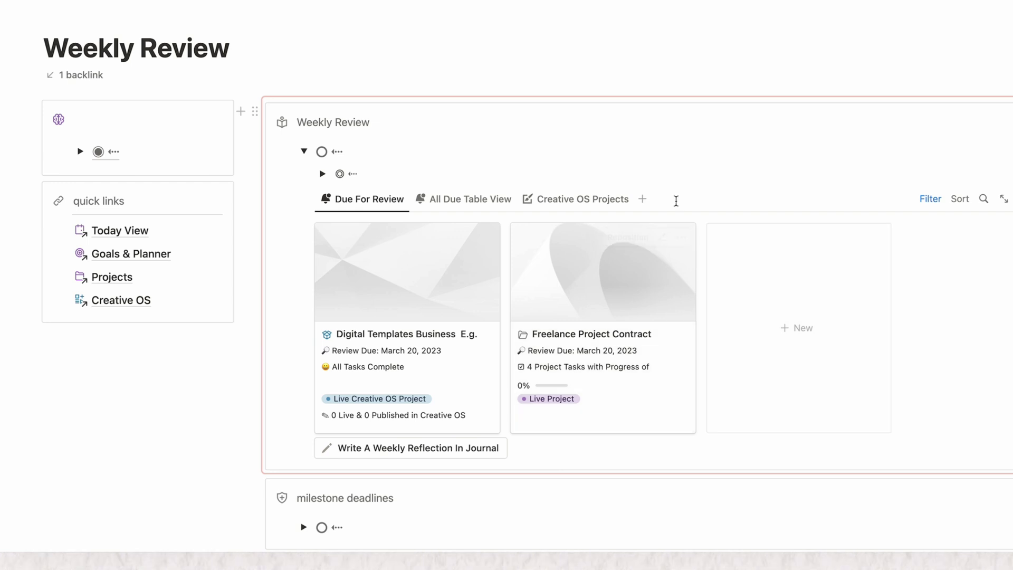
# Step: Inspect the Mark Project As Reviewed button's steps on the Freelance Project Contract project
pyautogui.click(595, 324)
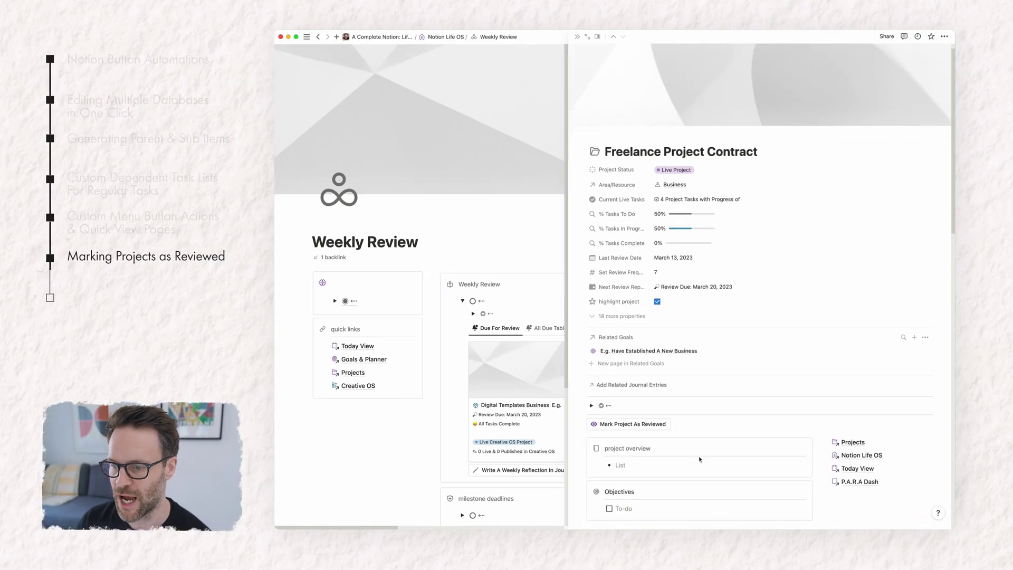
pyautogui.scroll(-2, 700, 459)
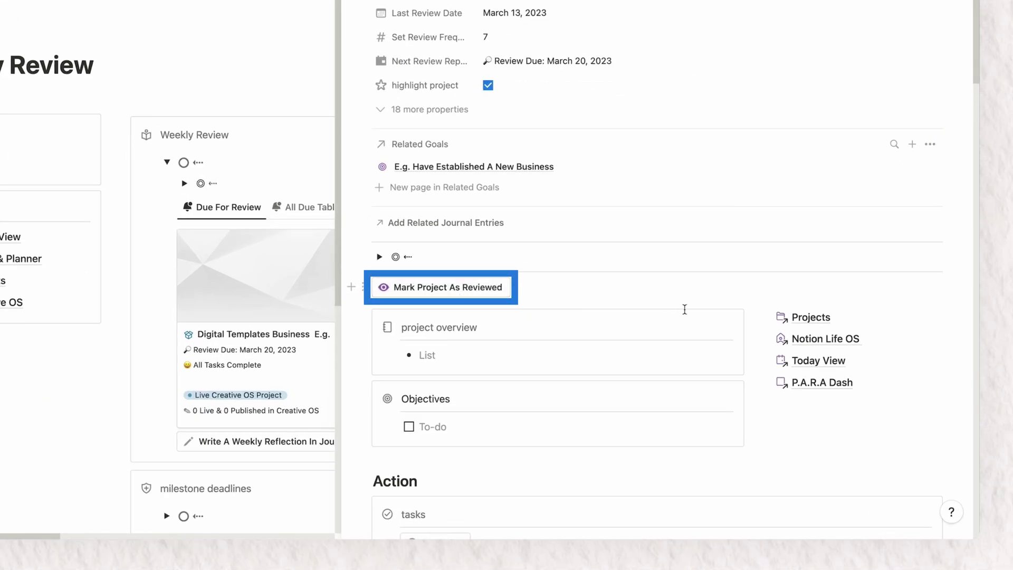
pyautogui.click(522, 288)
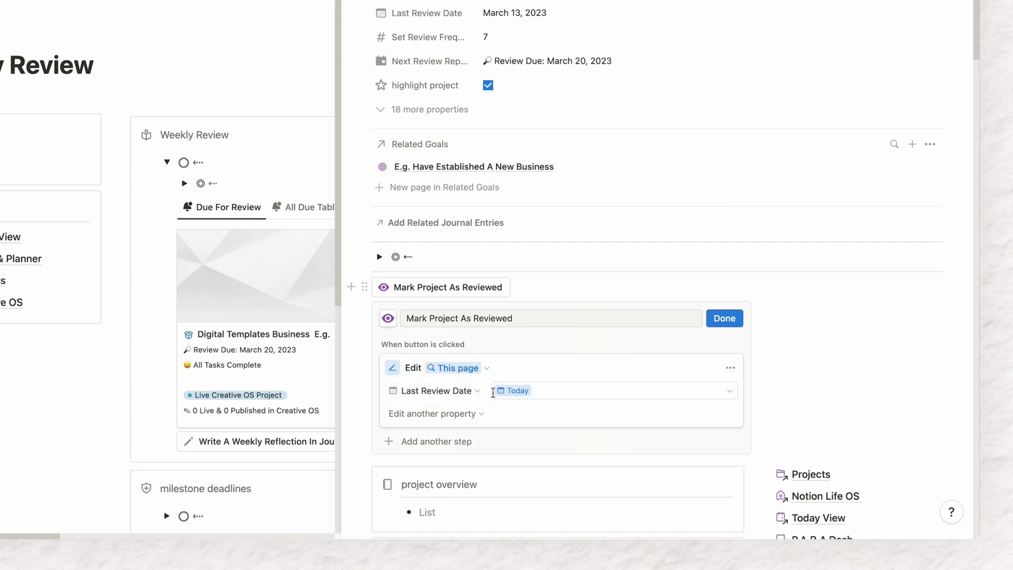
# Step: Mark Digital Templates Business as reviewed, setting last review March 22 and next review March 29
pyautogui.press('Escape')
pyautogui.click(244, 294)
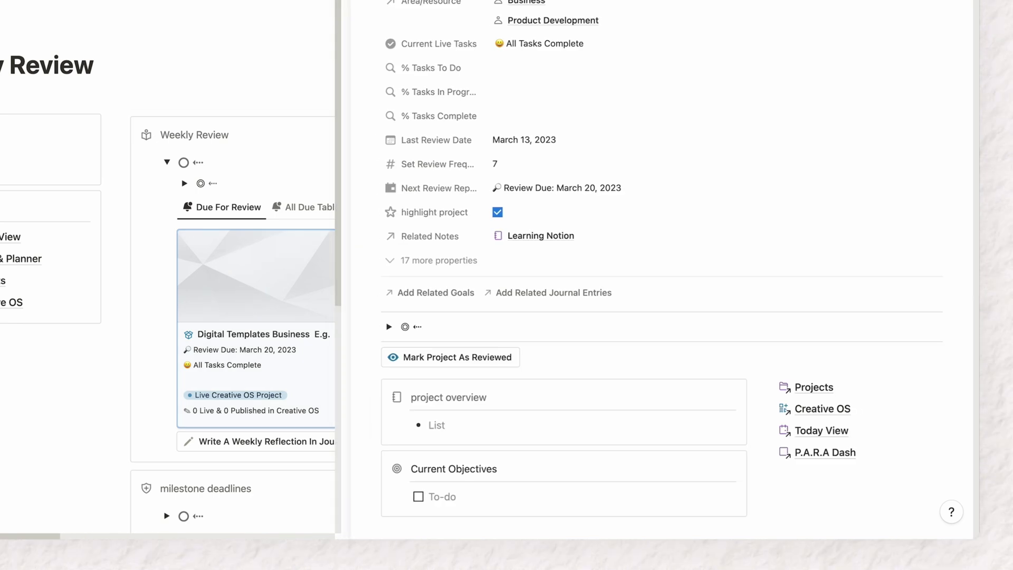
pyautogui.click(496, 359)
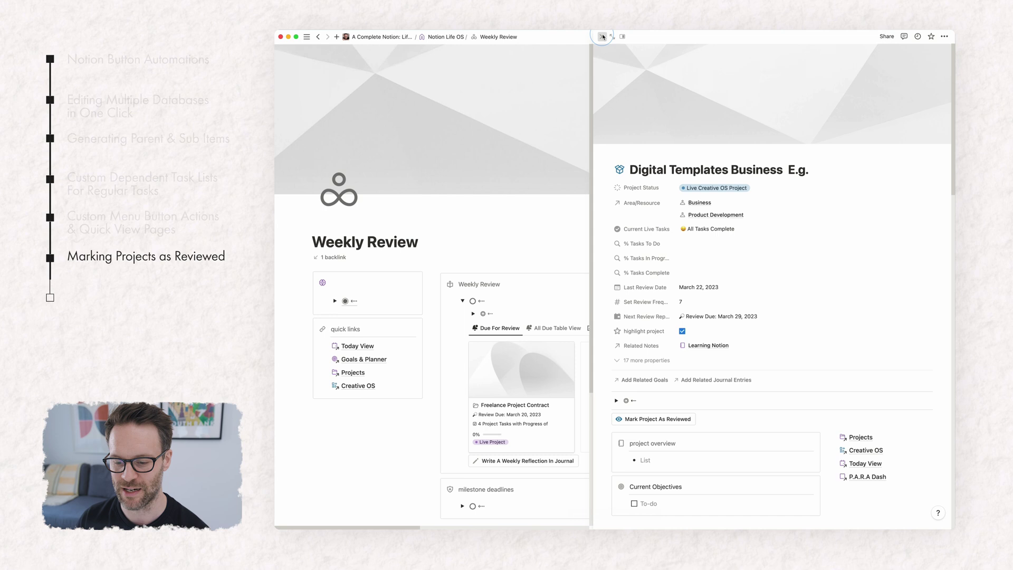
# Step: Inspect the Write A Weekly Reflection In Journal button's configured steps
pyautogui.press('Escape')
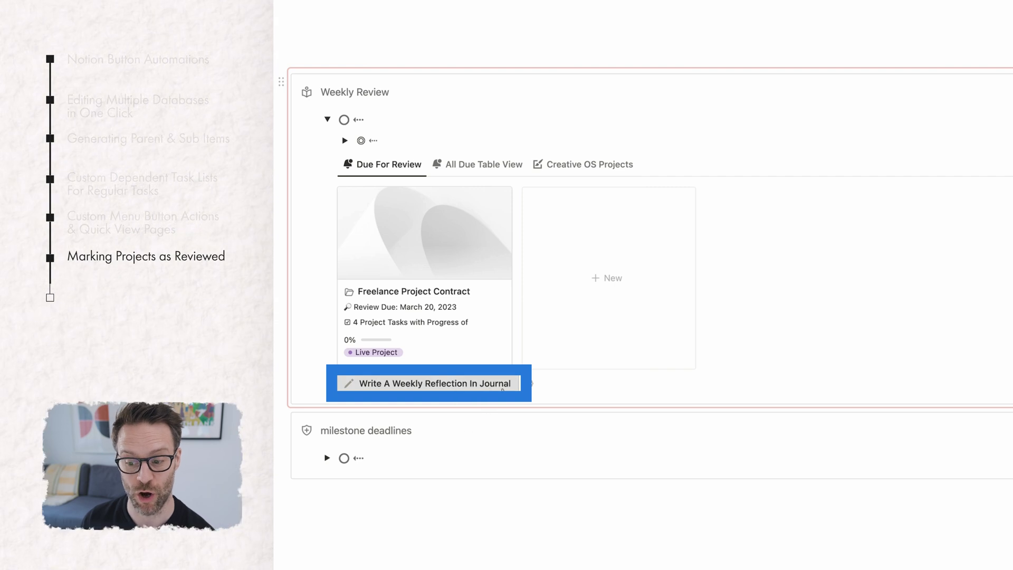
pyautogui.click(530, 384)
pyautogui.scroll(-5, 652, 427)
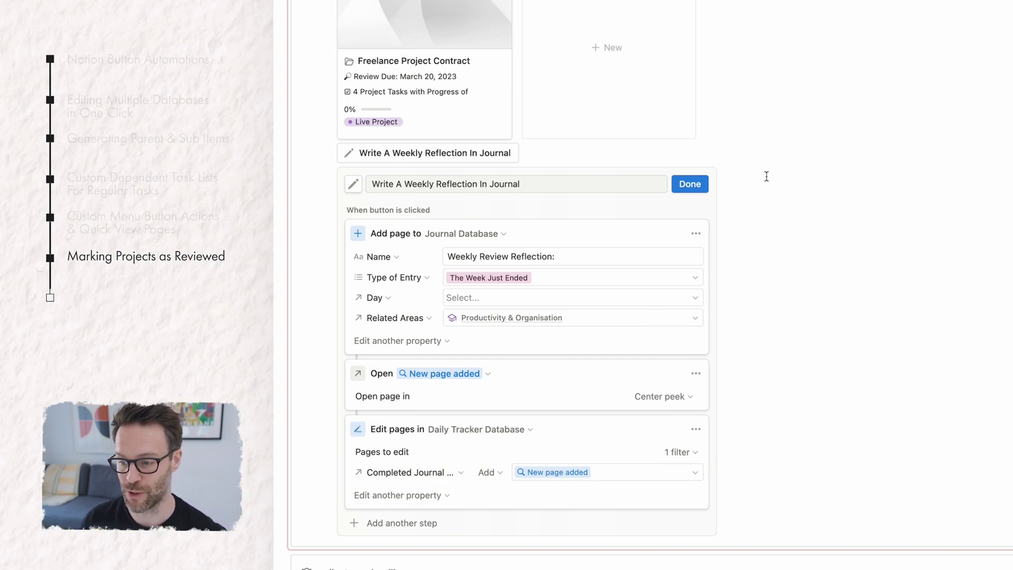
# Step: Create today's journal entry from the button using the Weekly Review Reflection template
pyautogui.click(690, 183)
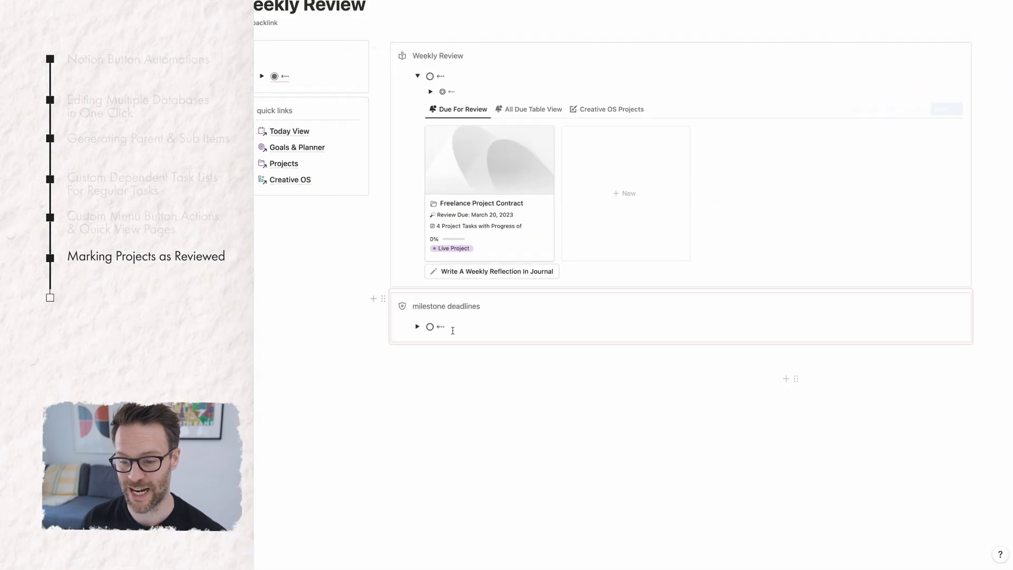
pyautogui.click(492, 272)
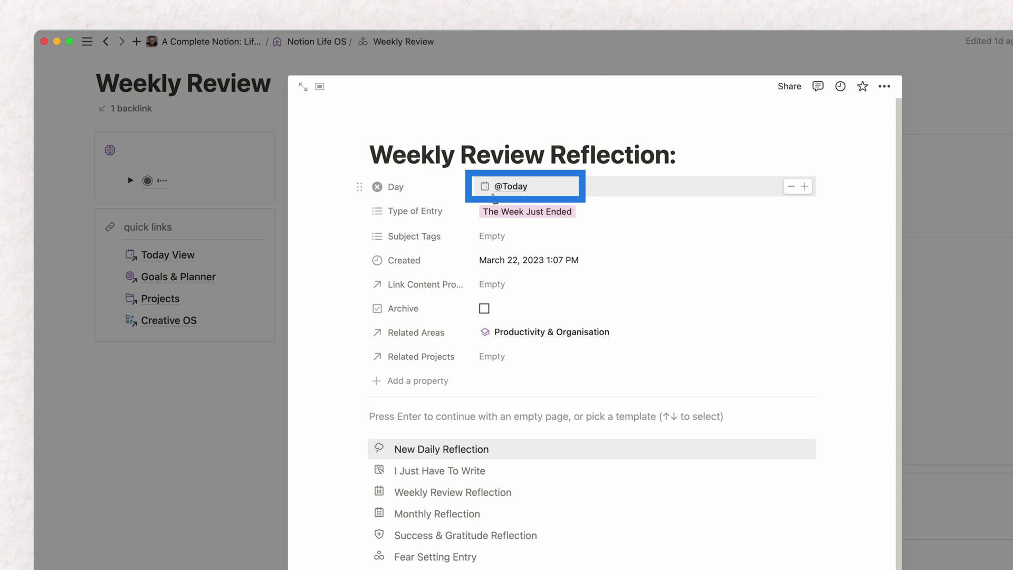
pyautogui.click(445, 494)
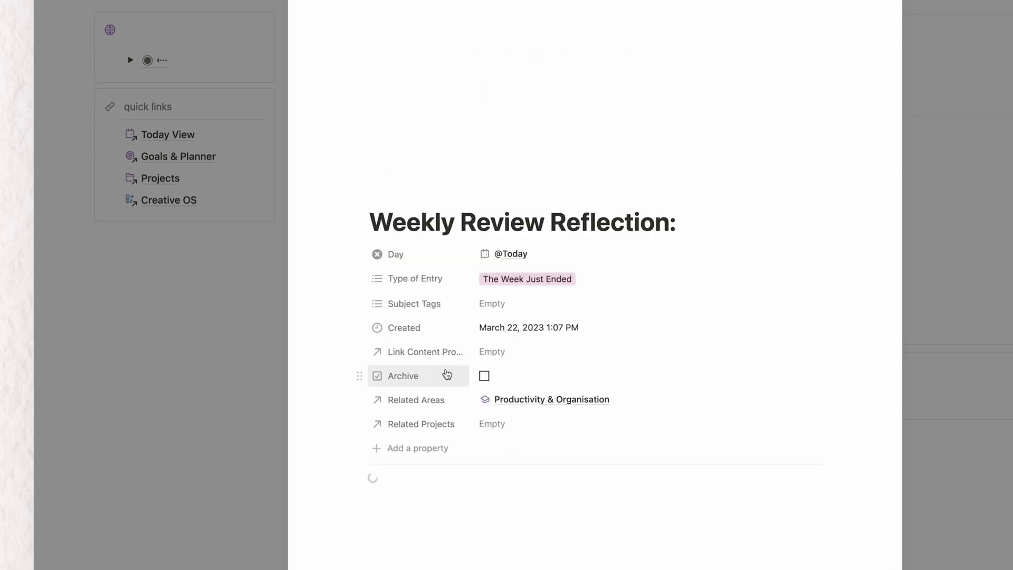